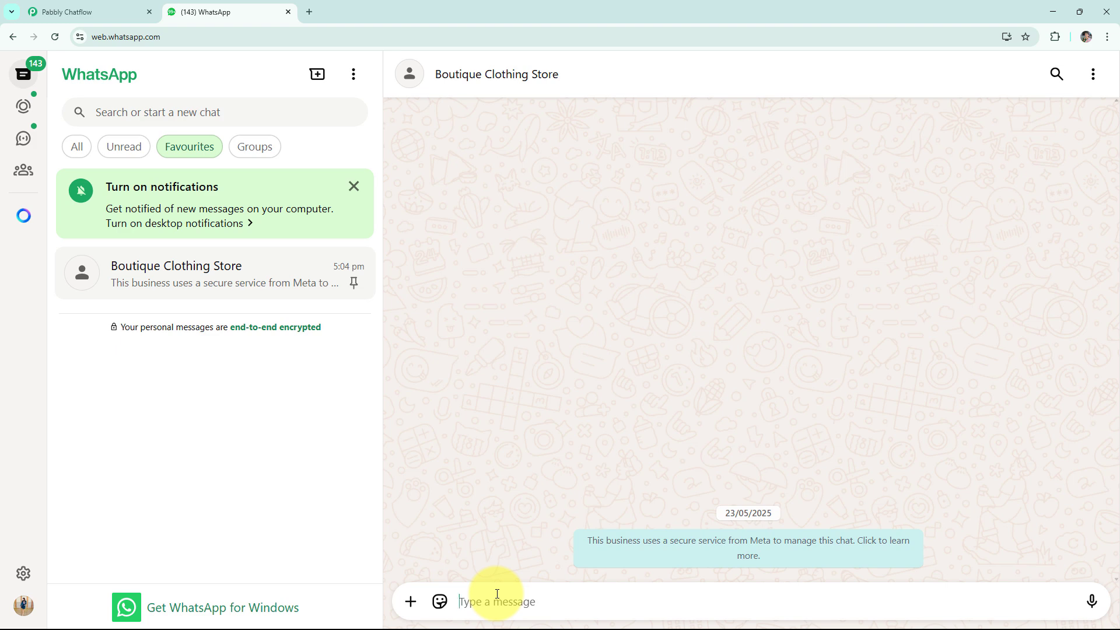
Send "Hi" in the Boutique Clothing Store chat and answer the welcome message with New Arrivals
type("Hi")
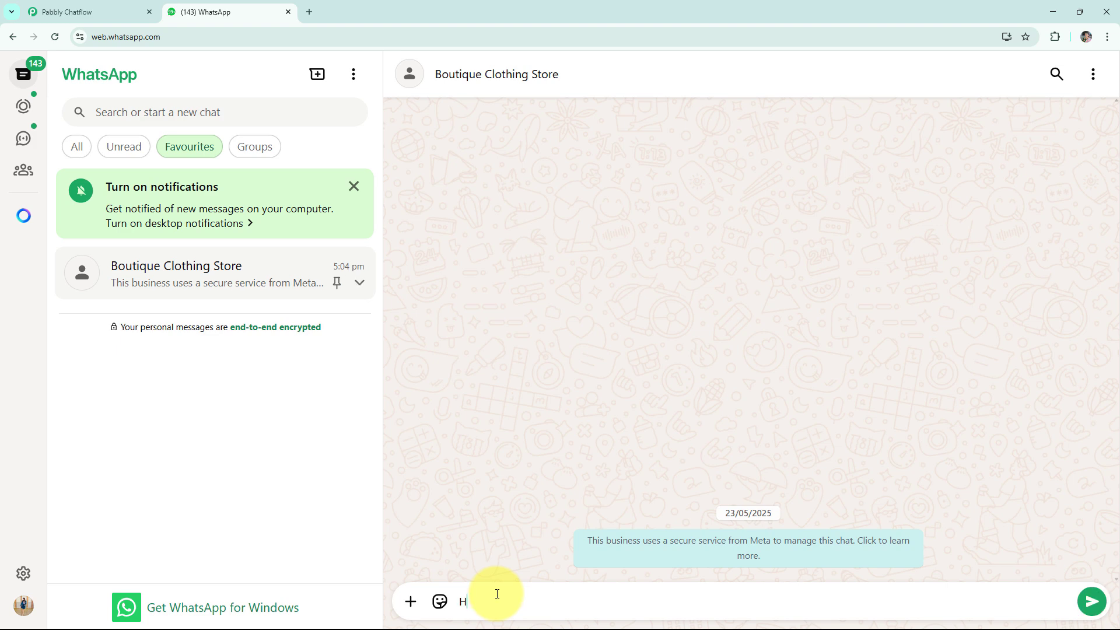
key("Return")
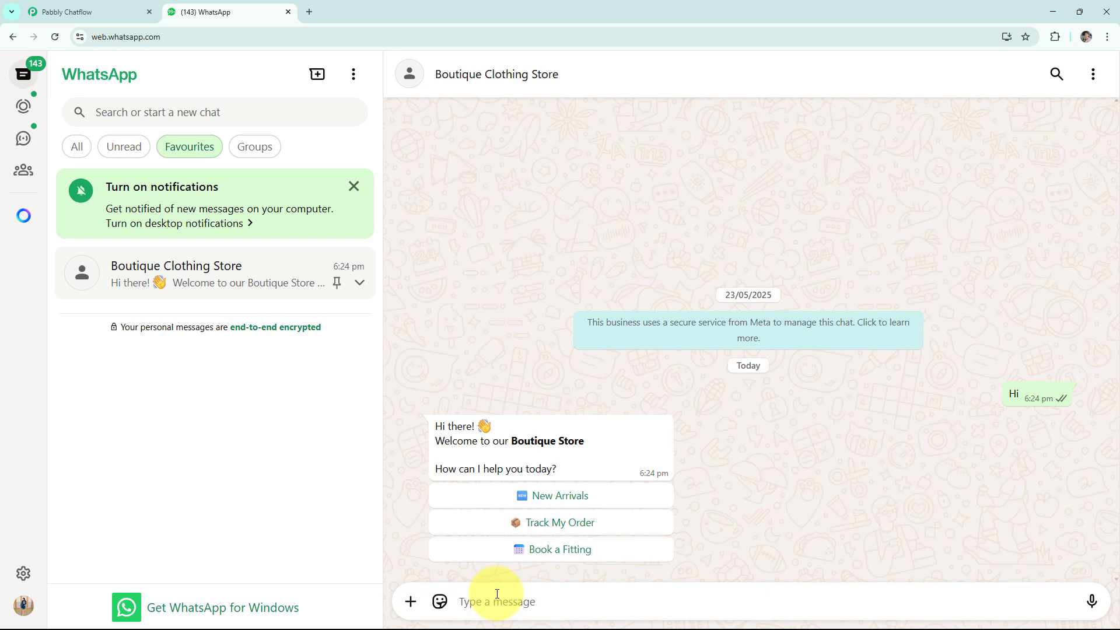
left_click(494, 505)
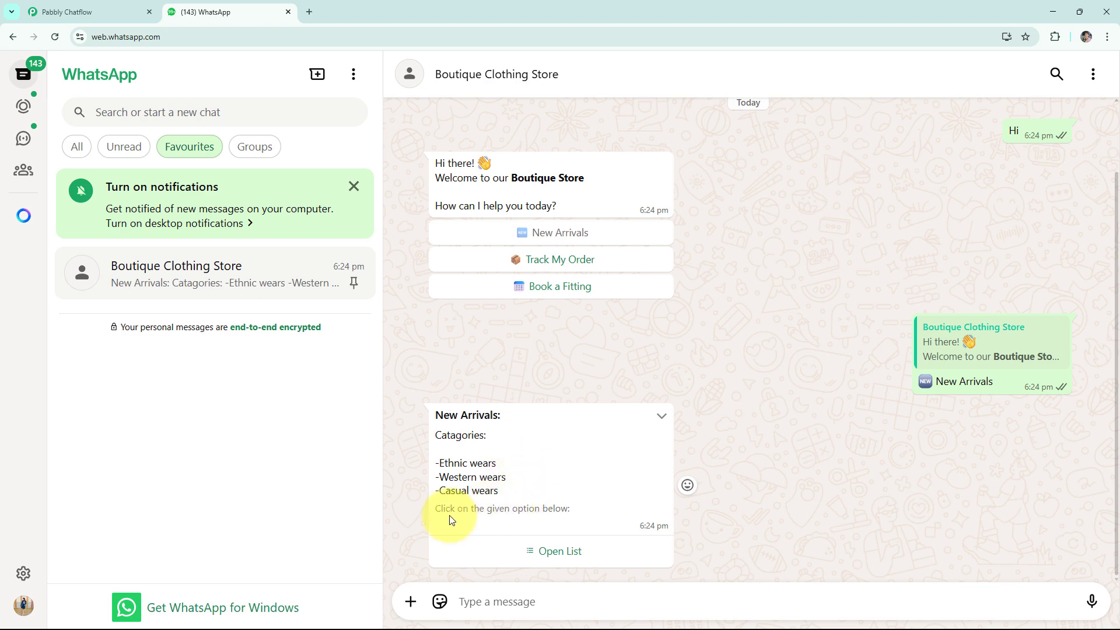
Open the New Arrivals product list and send Red Anarkali suit as the choice
left_click(526, 551)
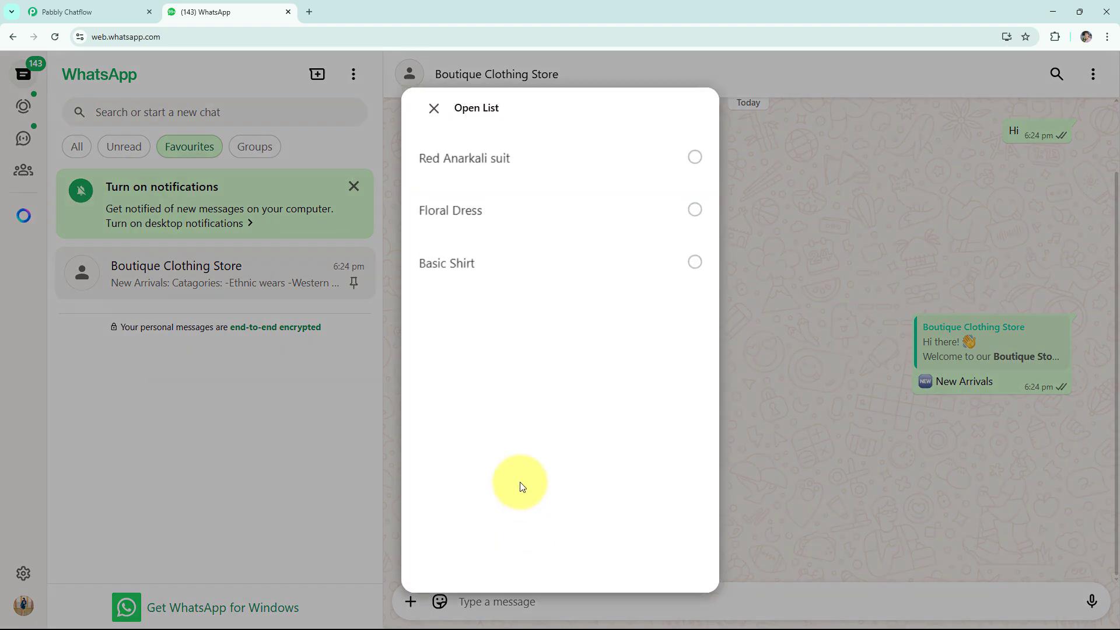
left_click(533, 183)
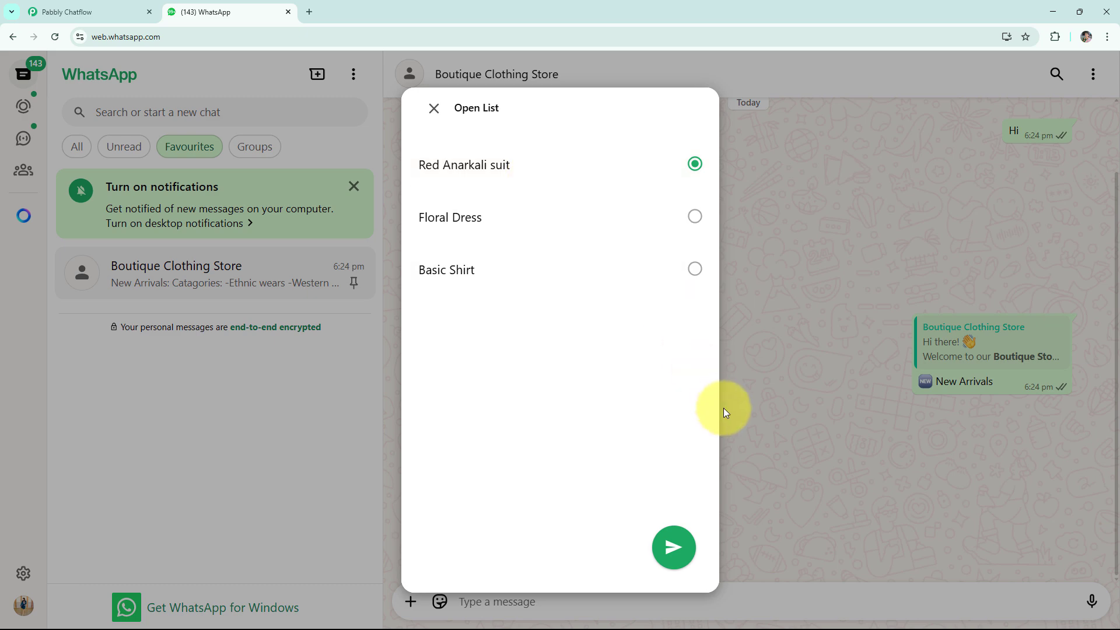
left_click(672, 547)
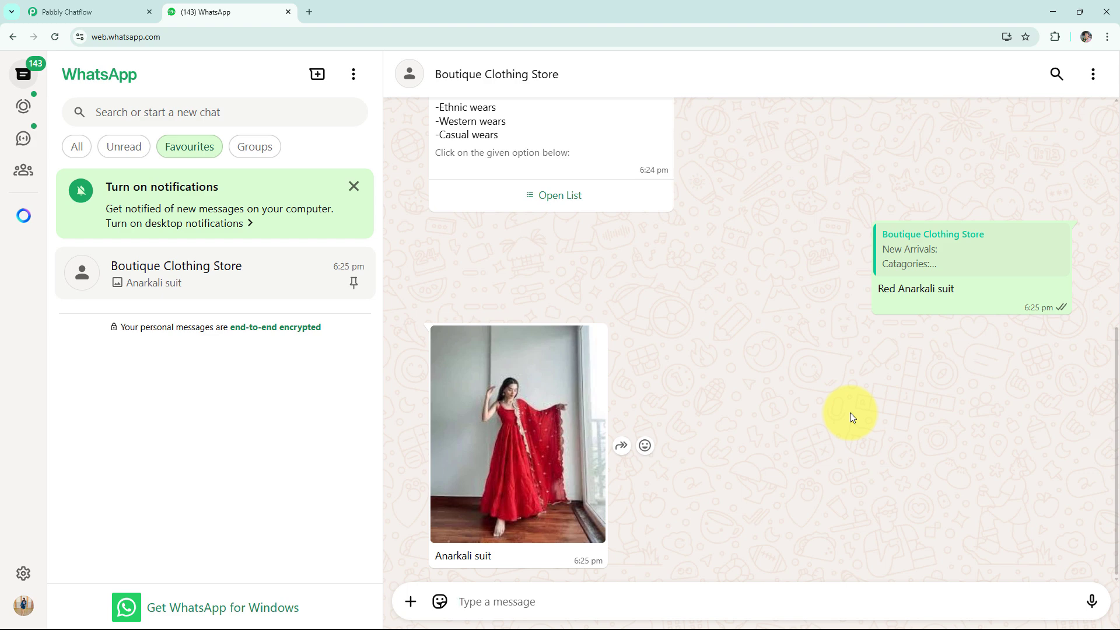
Request Track My Order and Book a Fitting from the options of the chatbot's welcome message
scroll(849, 412, "up", 4)
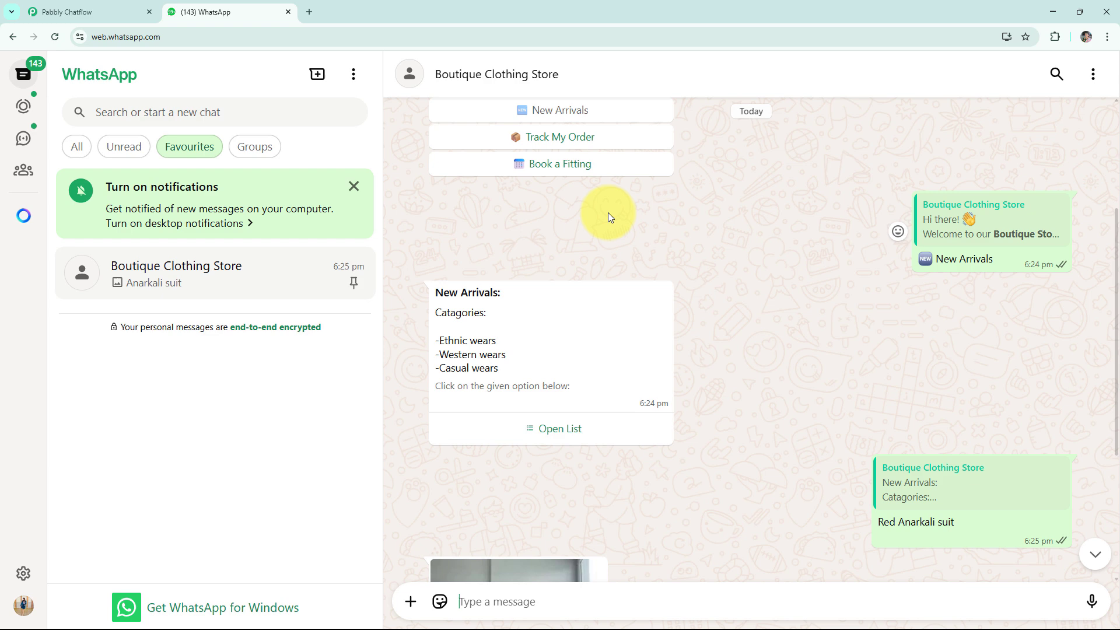
left_click(580, 138)
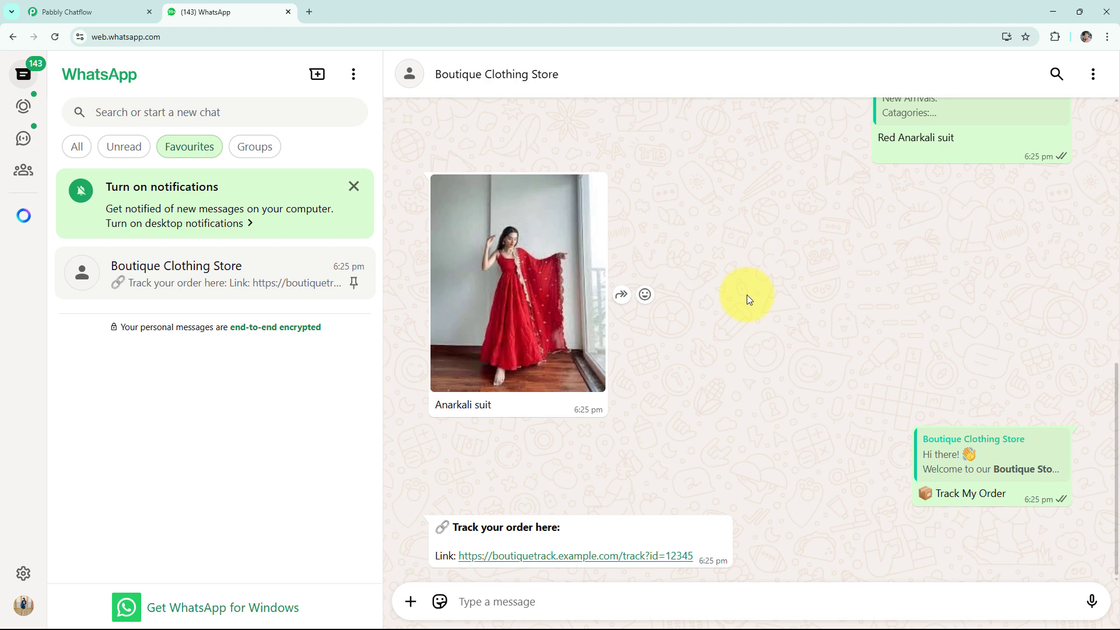
scroll(747, 295, "up", 10)
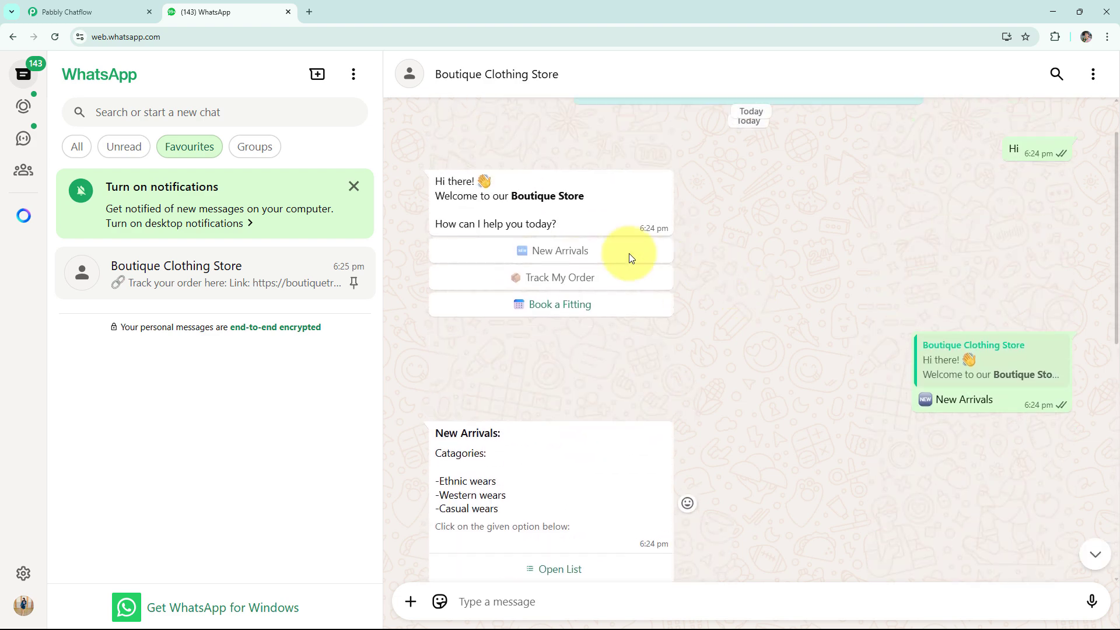
left_click(553, 306)
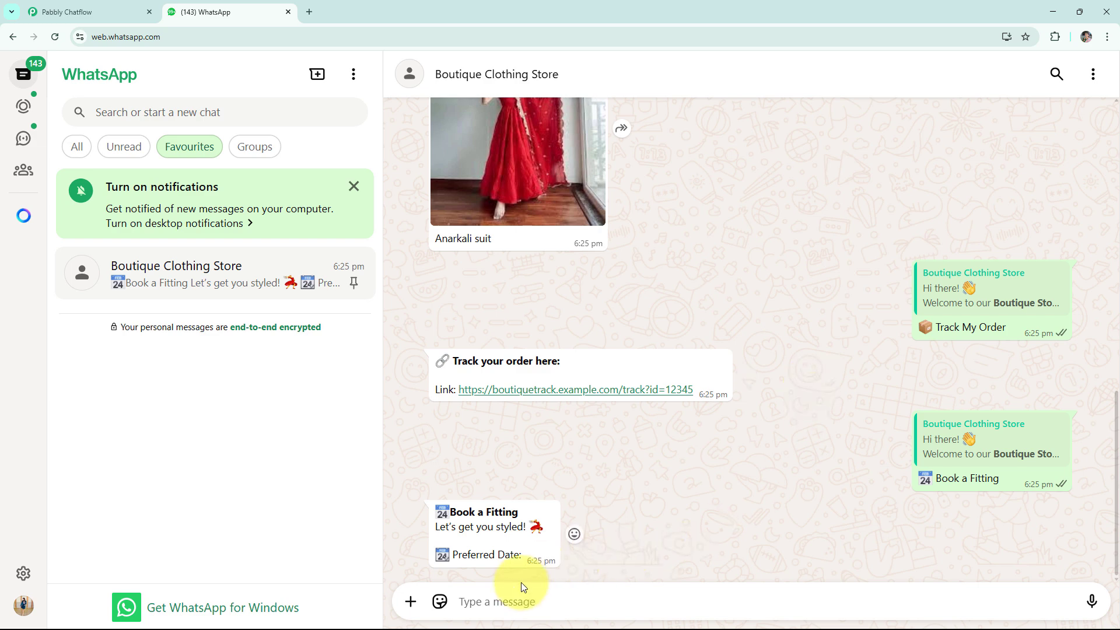
Reply to the Book a Fitting message with the preferred date 09/06/25
left_click(503, 603)
type("09/06/25")
key("Return")
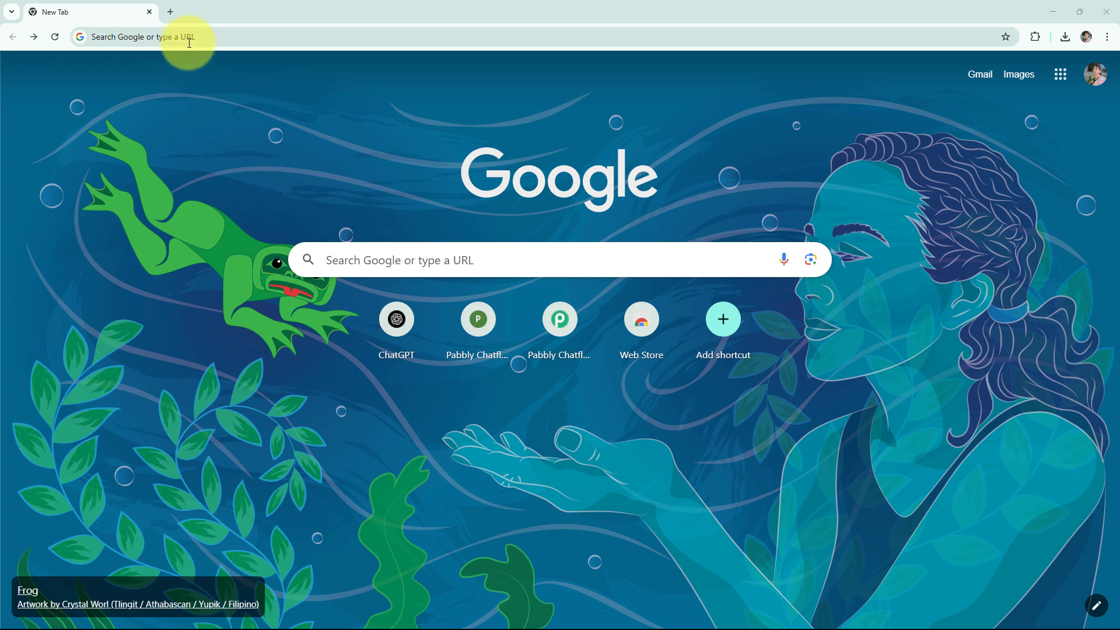
Go to pabbly.com/chatflow and sign in to access the Pabbly Chatflow app
left_click(189, 43)
type("pabbly.com/chatflow")
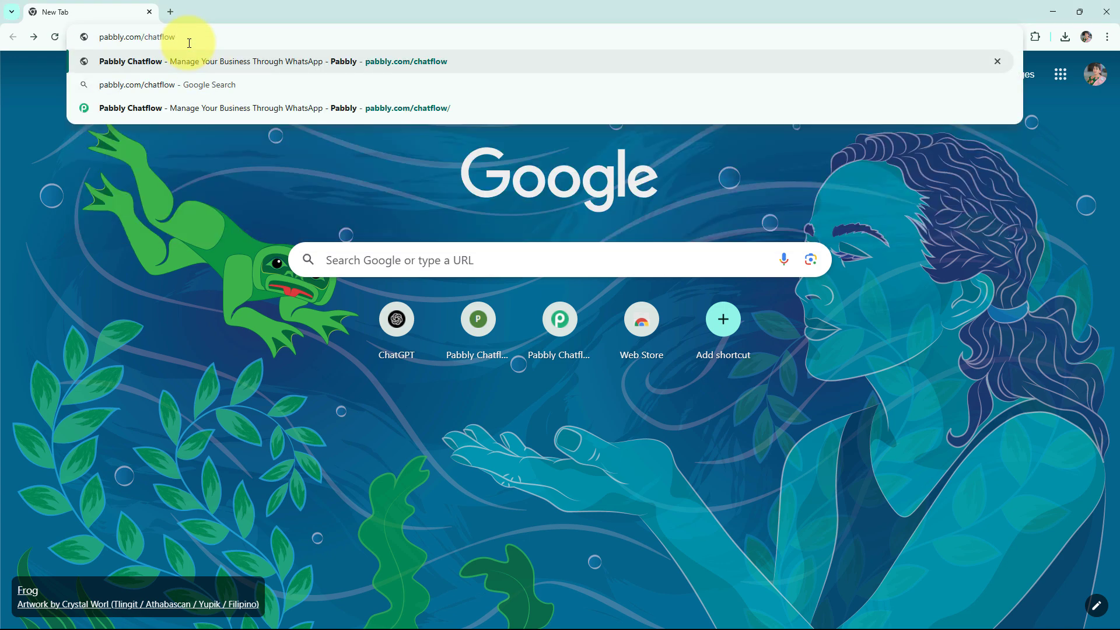
key("Return")
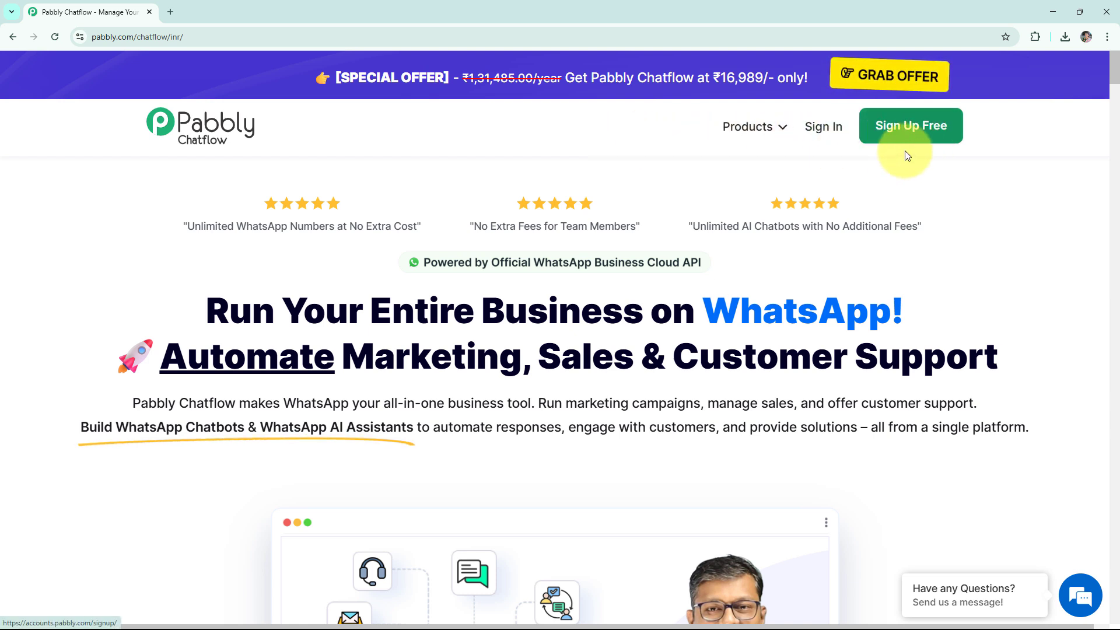
left_click(825, 137)
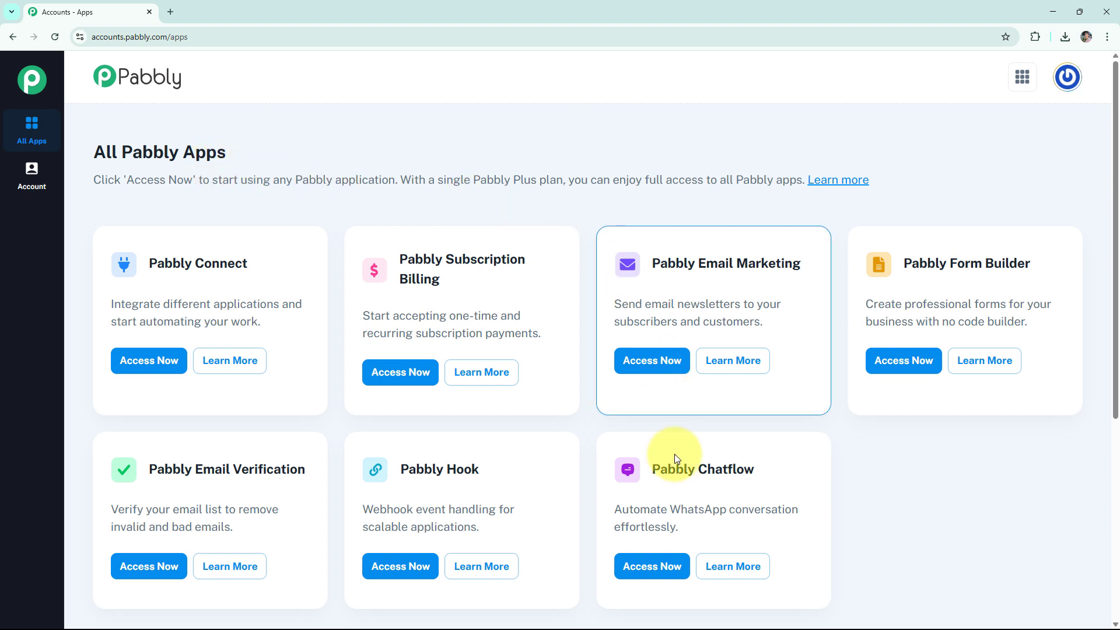
left_click(651, 569)
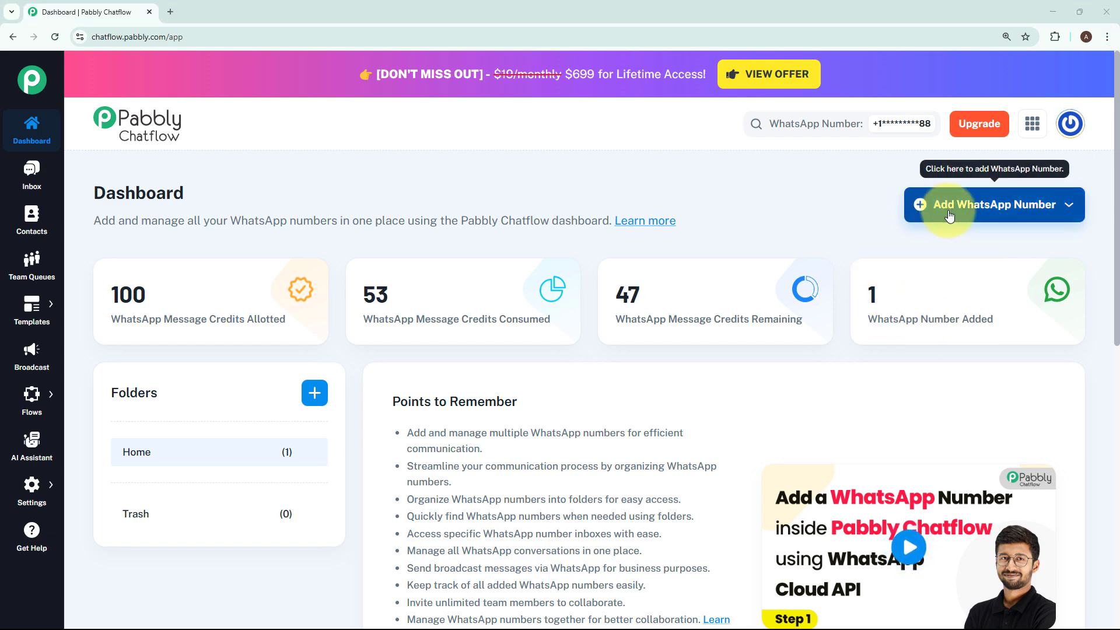
Examine the Manual Token Connect form for adding a WhatsApp number and close it without entering anything
left_click(949, 215)
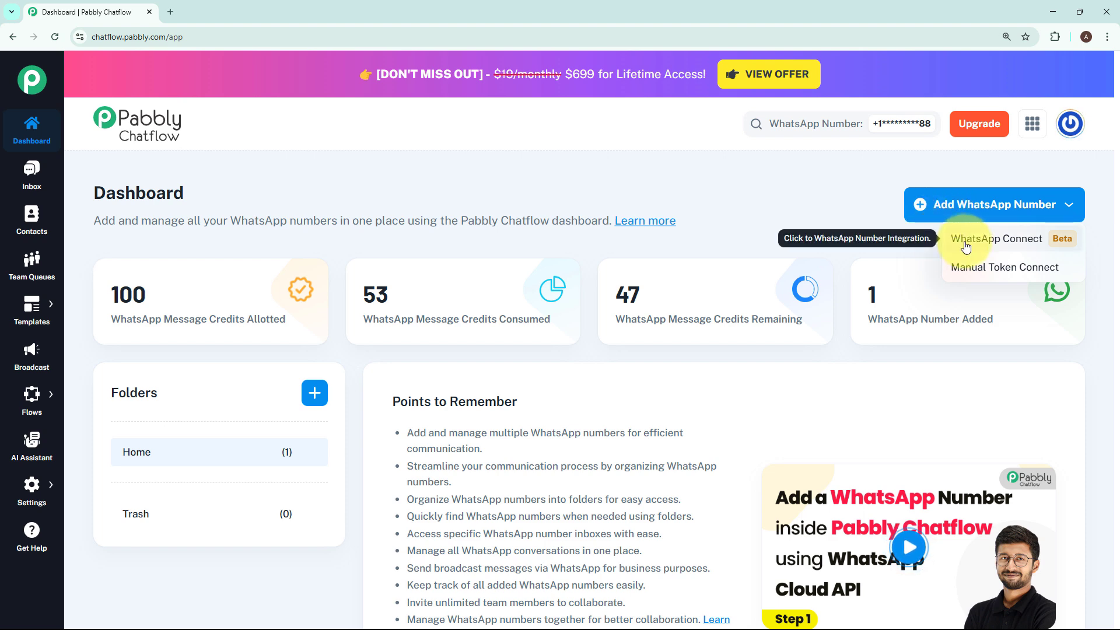
left_click(977, 277)
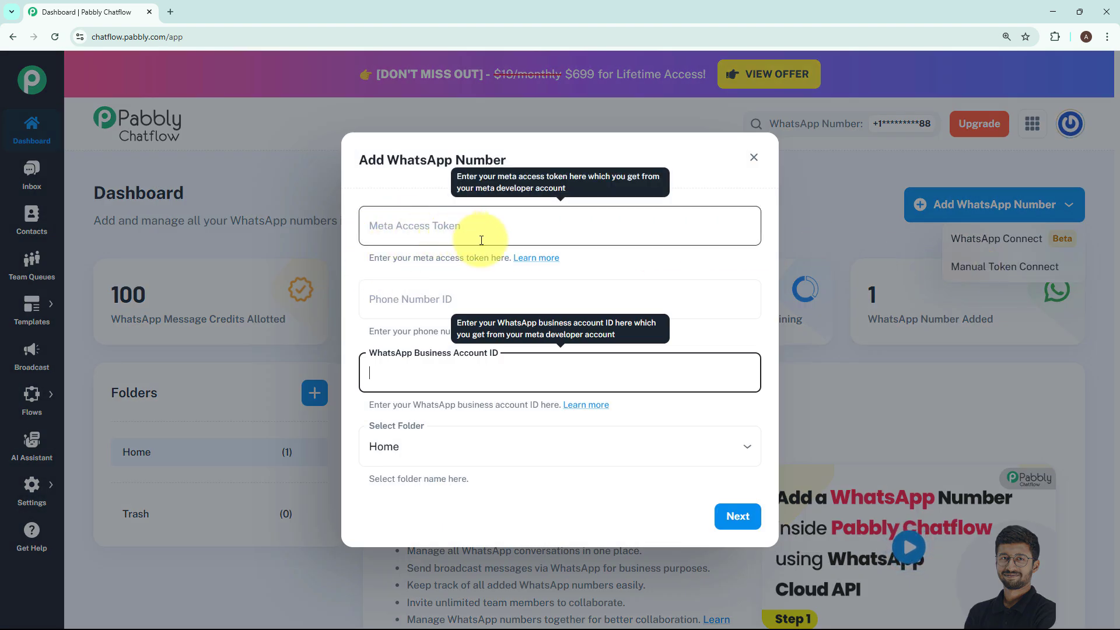
left_click(667, 258)
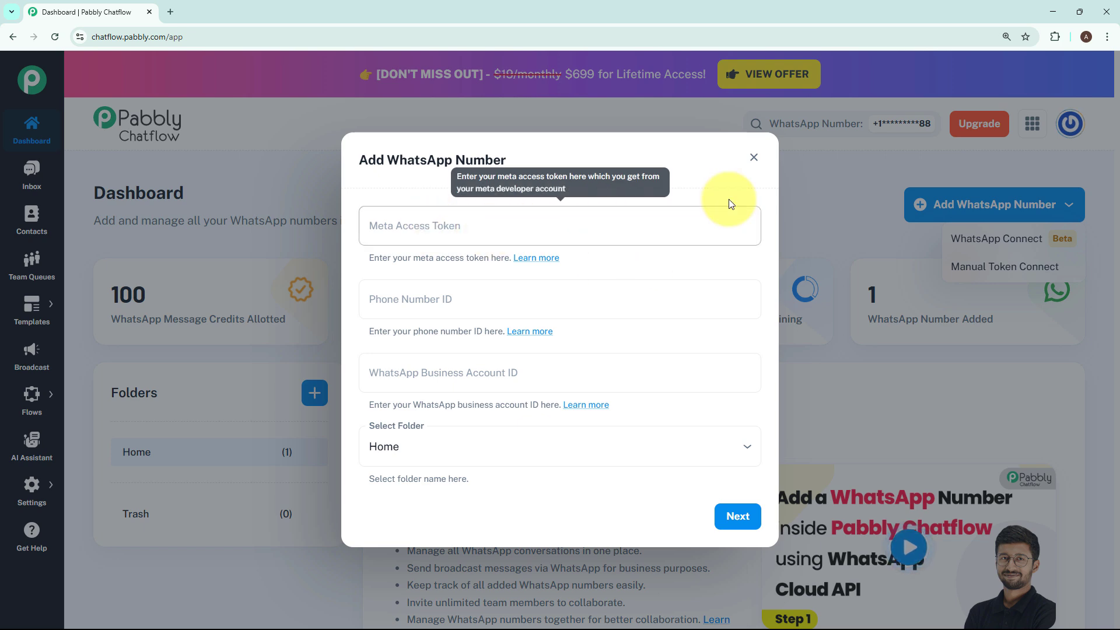
left_click(754, 157)
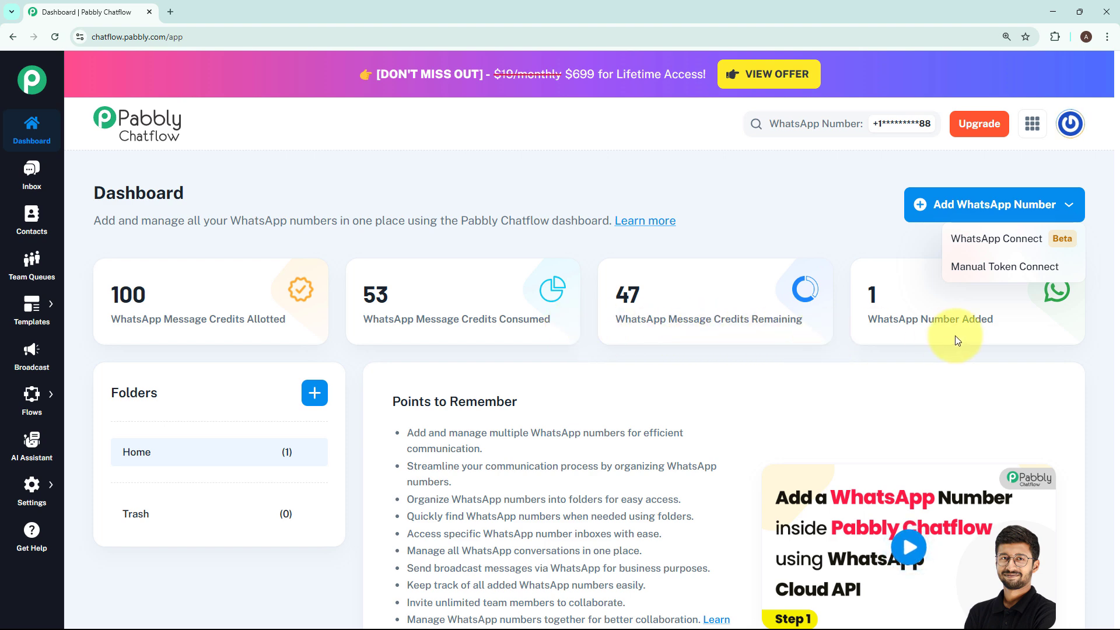
mouse_move(998, 330)
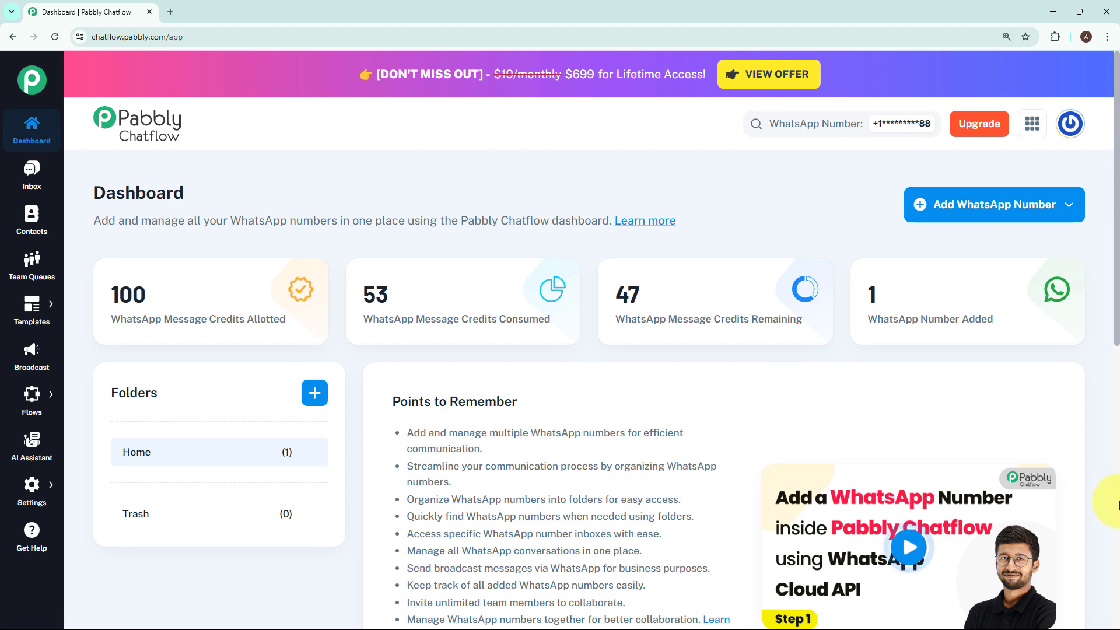
Go to the Flow Builder and add a new flow
mouse_move(35, 401)
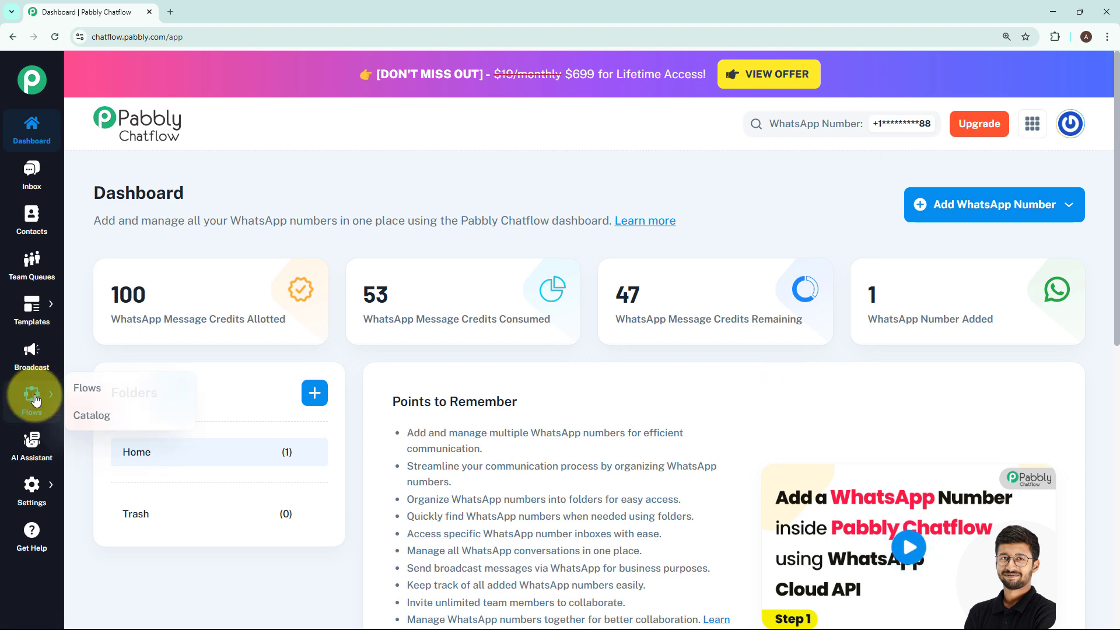
left_click(70, 391)
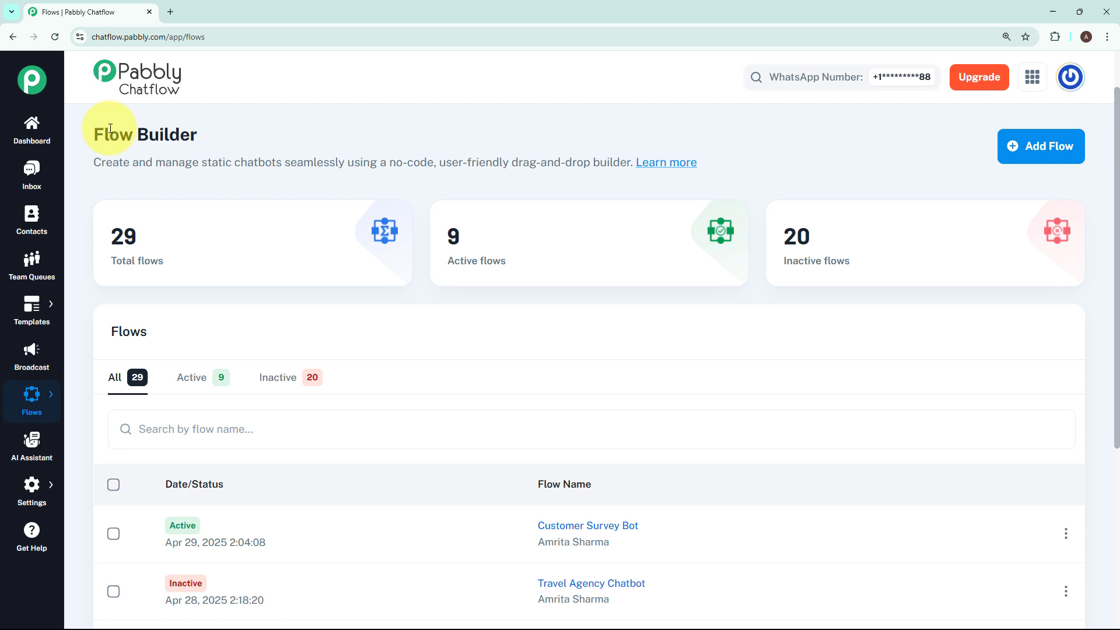
triple_click(161, 134)
left_click(667, 320)
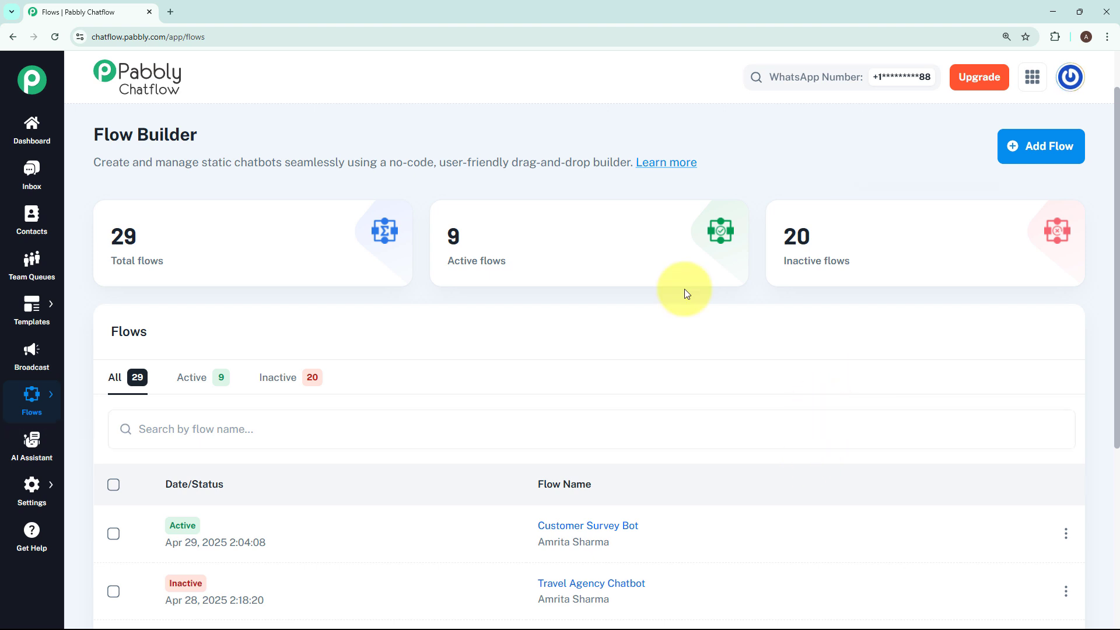
left_click(1029, 147)
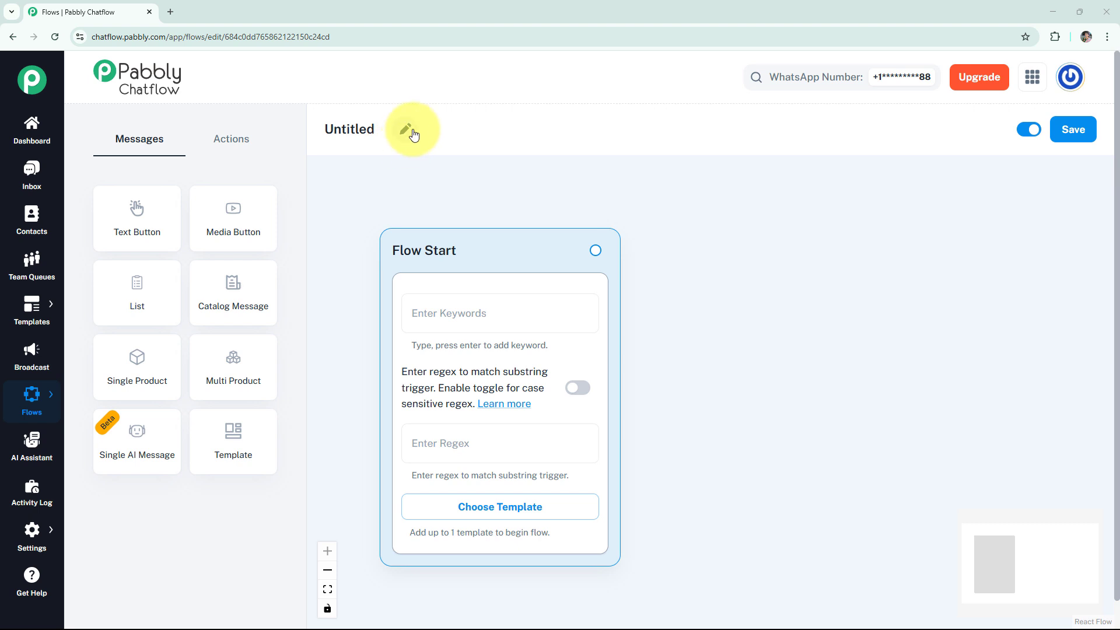
Rename the flow as "🤖 WhatsApp Chatbot for Boutique Clothing Store"
left_click(406, 130)
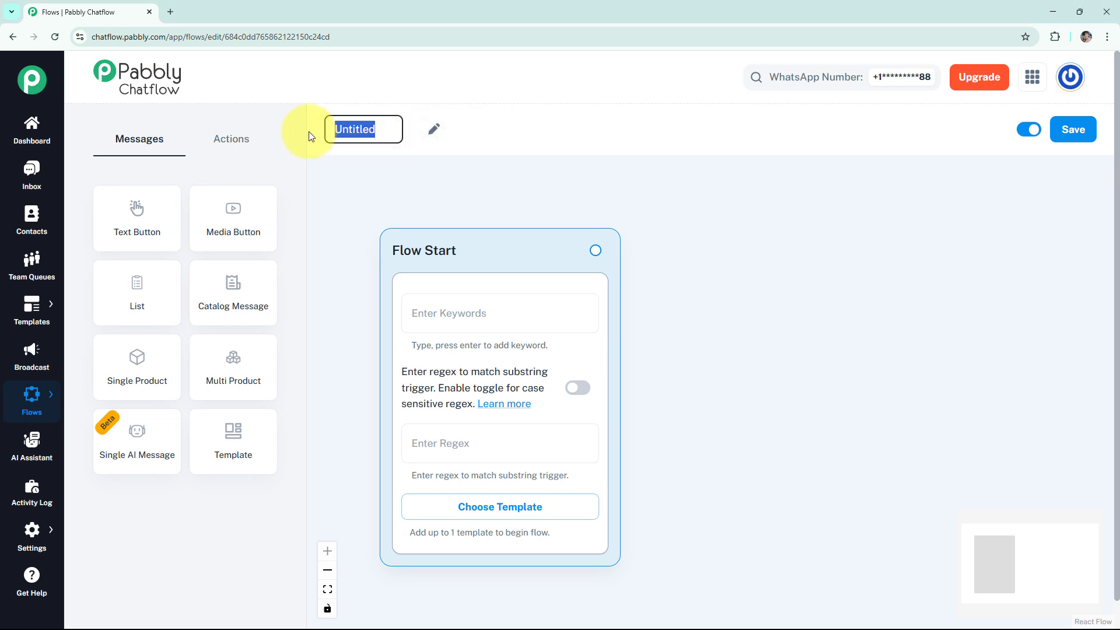
type("🤖 WhatsApp Chatbot for Boutique Clothing Store")
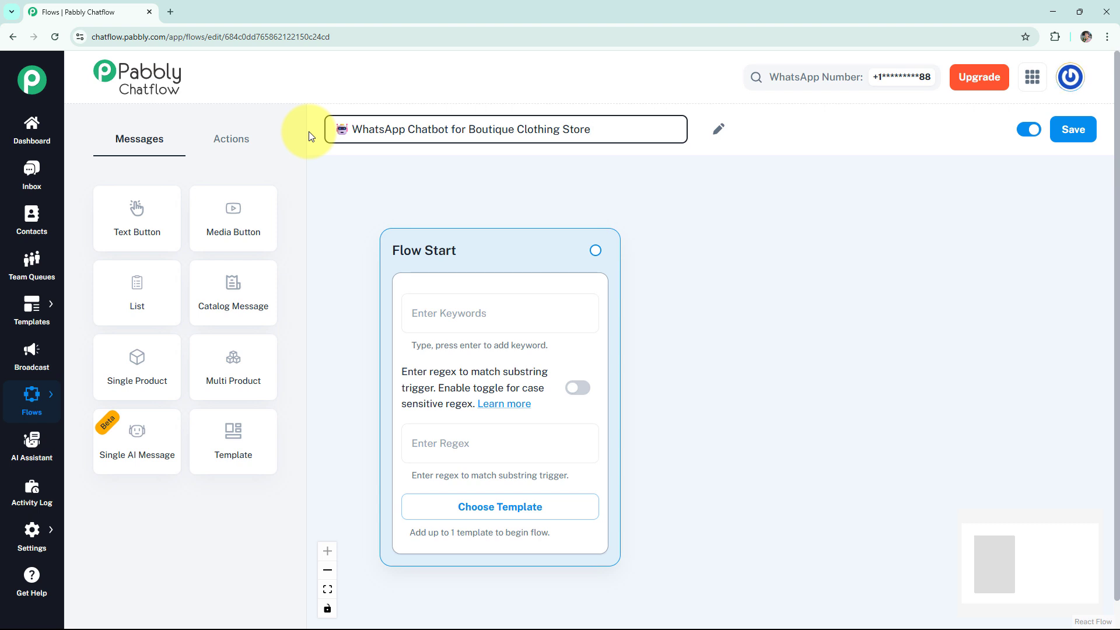
left_click(310, 137)
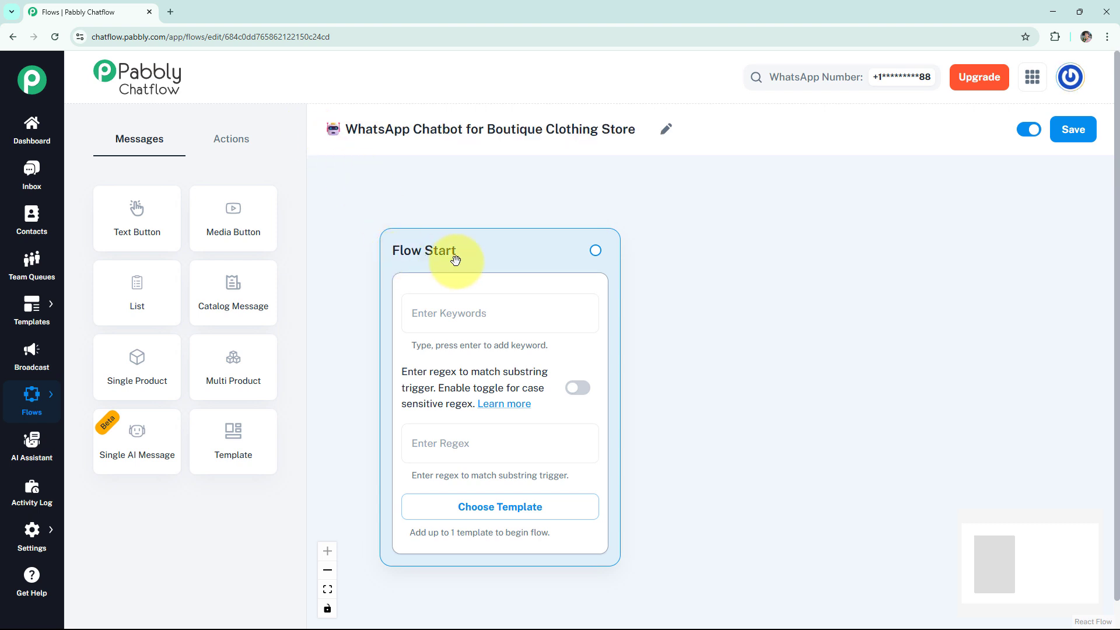
Set the Flow Start regex to [\s\S]+ with case-sensitive matching enabled, and view the approved templates without choosing one
left_click(429, 297)
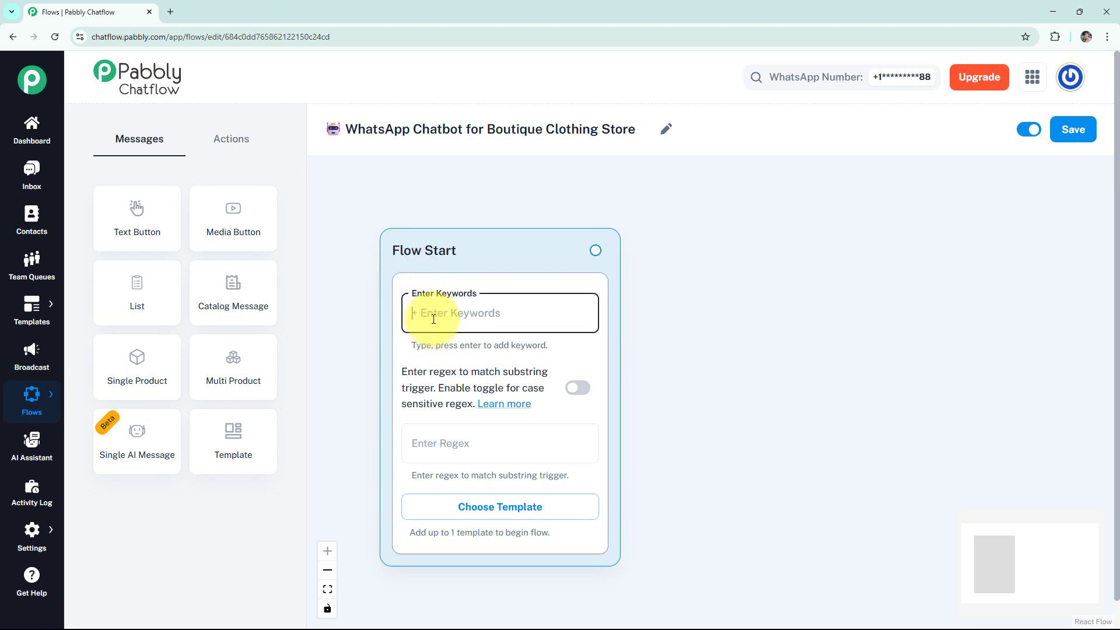
left_click(425, 449)
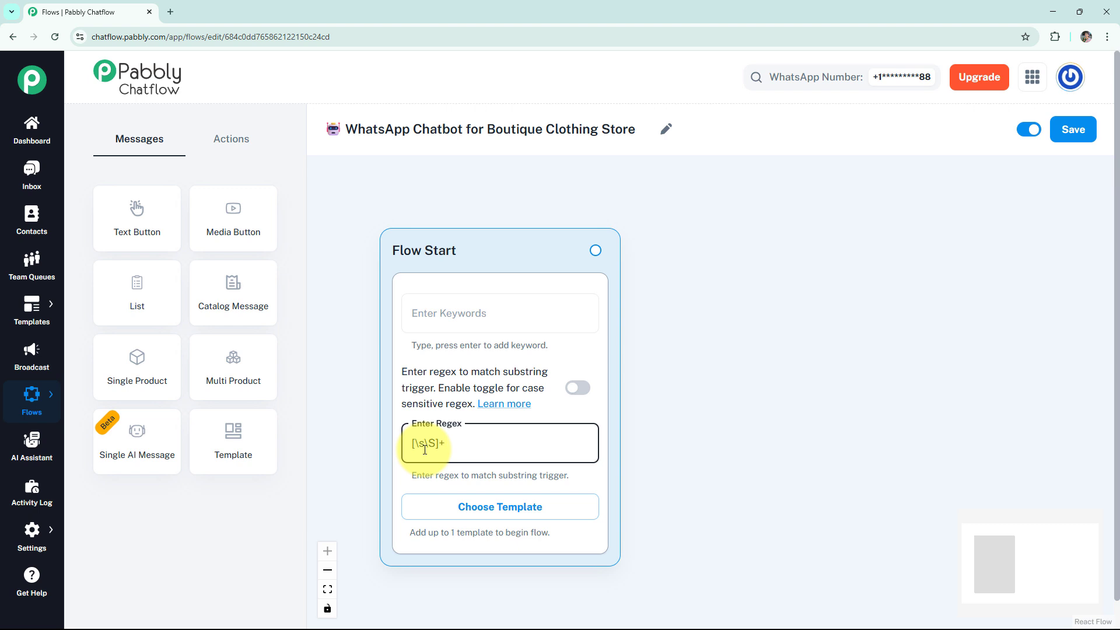
left_click(579, 389)
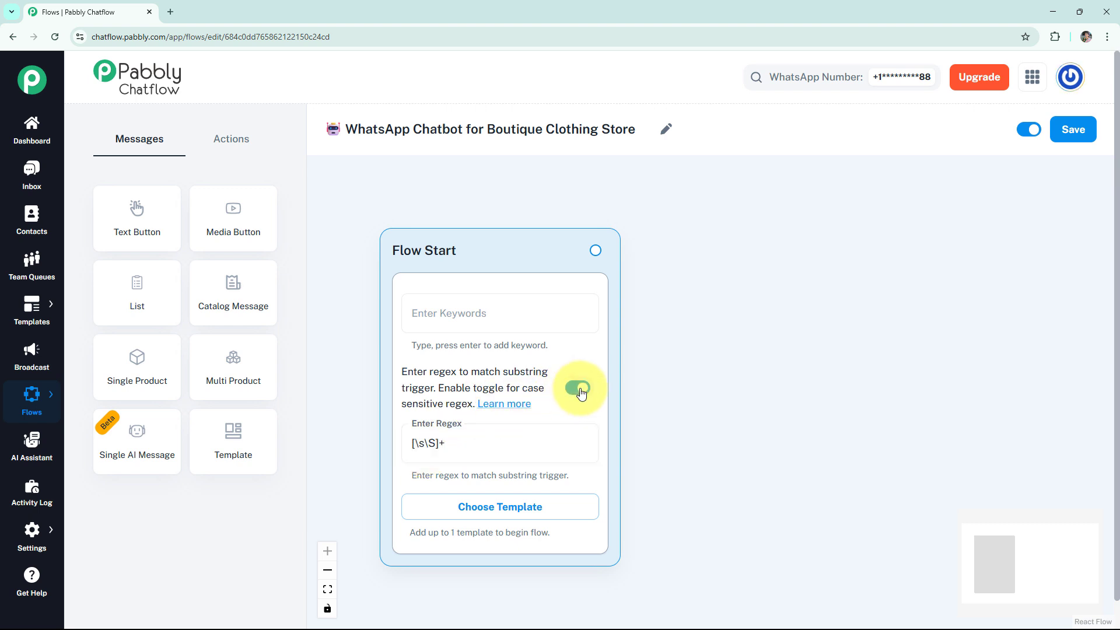
left_click(492, 519)
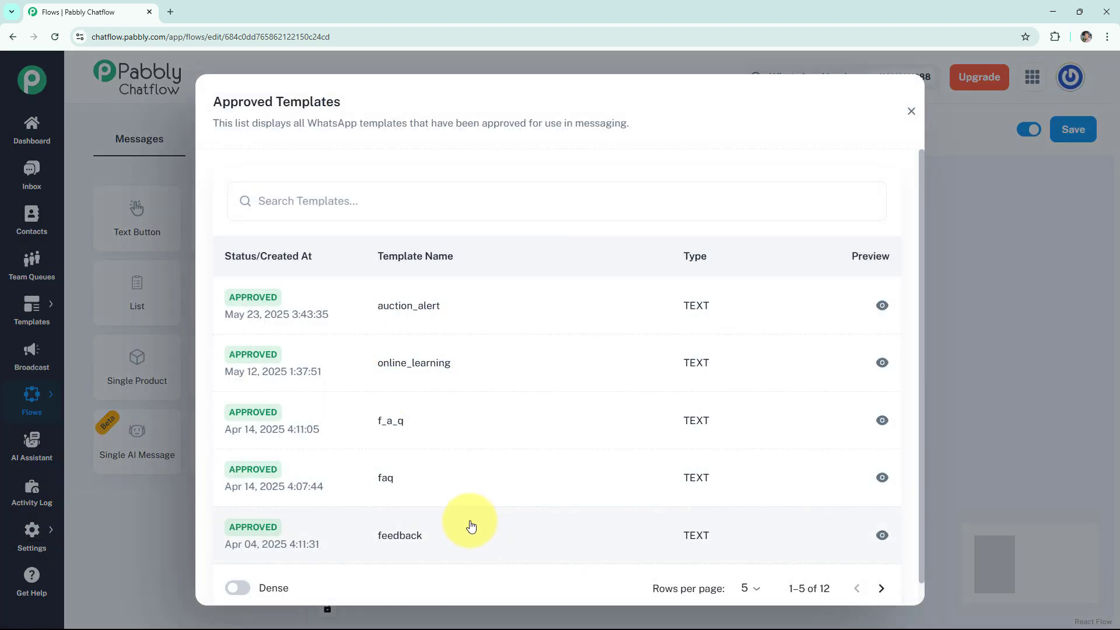
left_click(912, 113)
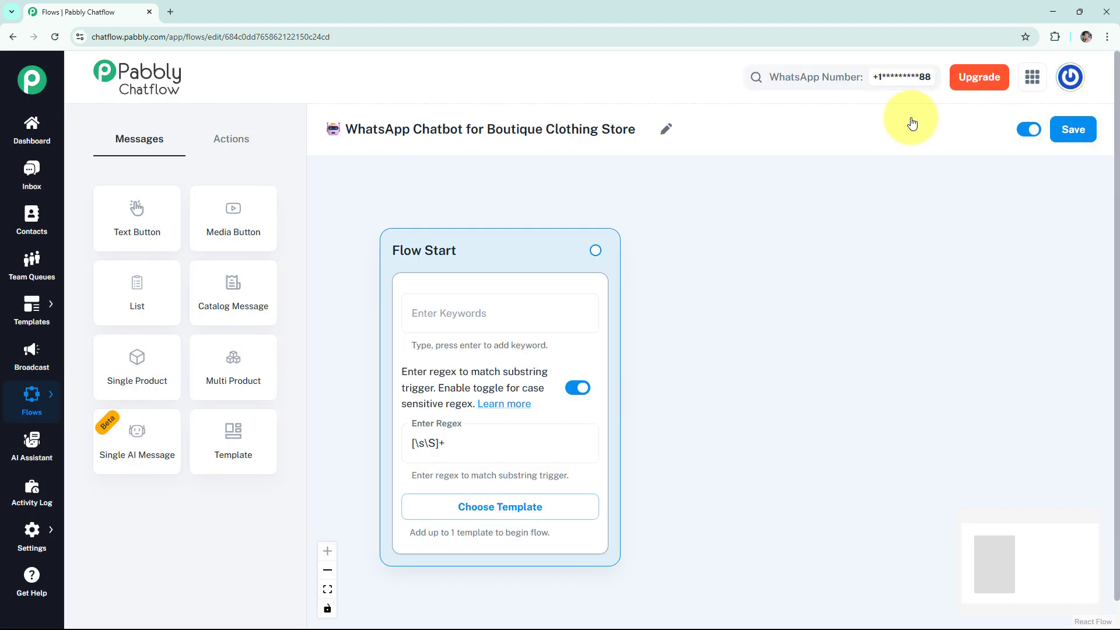
Connect a Text + Button message to Flow Start reading "Hi there! 👋 Welcome to our *Boutique Store* How can I help you today?" and preview it
left_click_drag(669, 250, 671, 251)
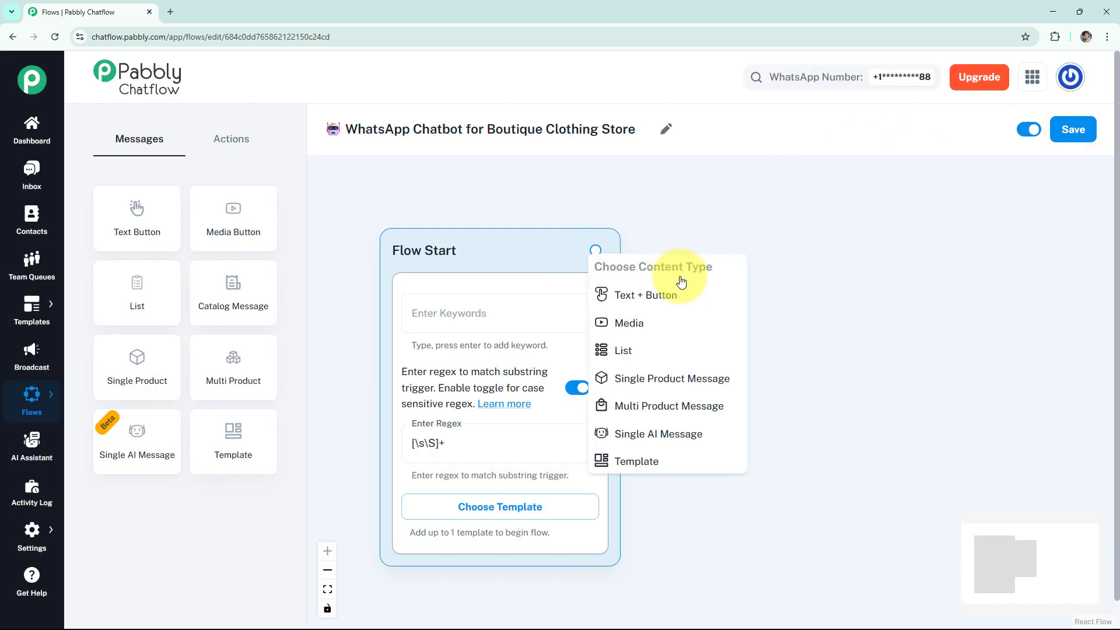
left_click(670, 298)
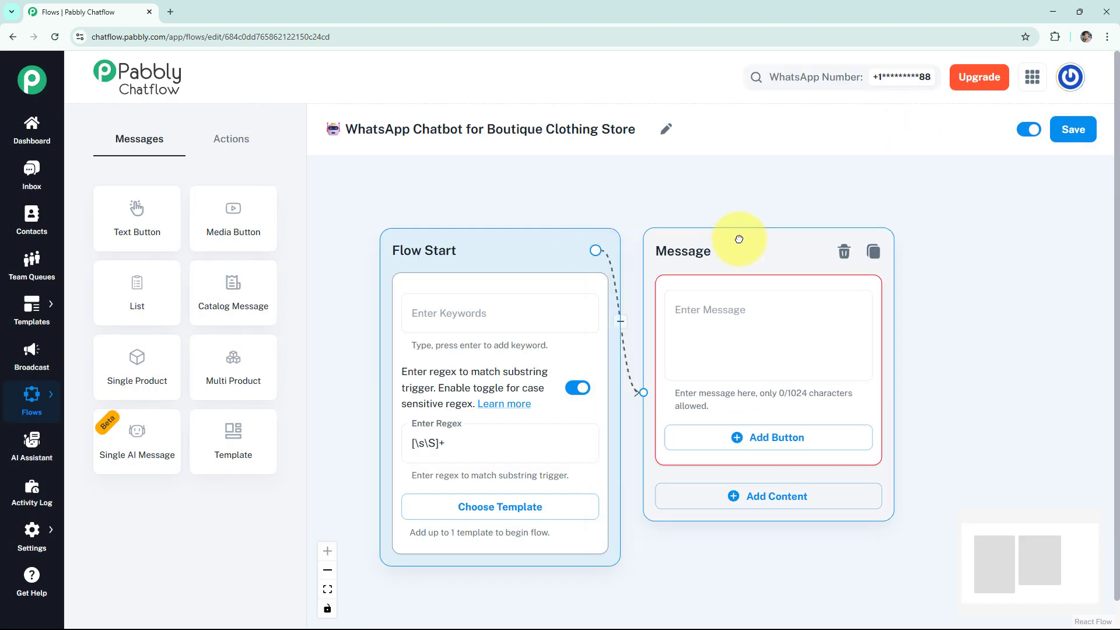
left_click(742, 307)
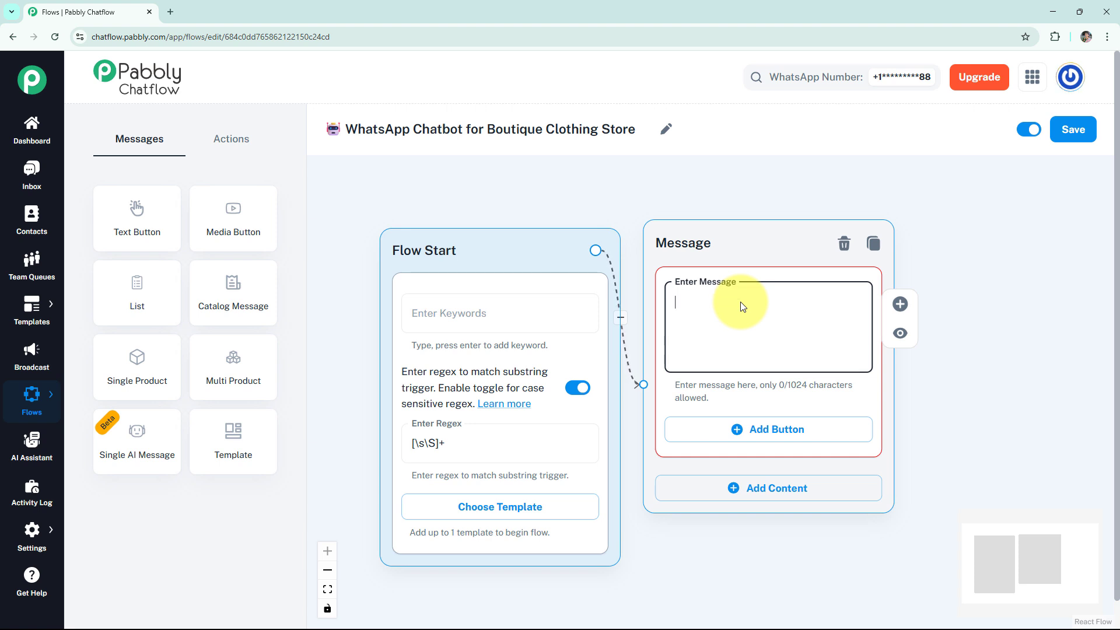
type("Hi there! 👋 Welcome to our *Boutique Store*  How can I help you today?")
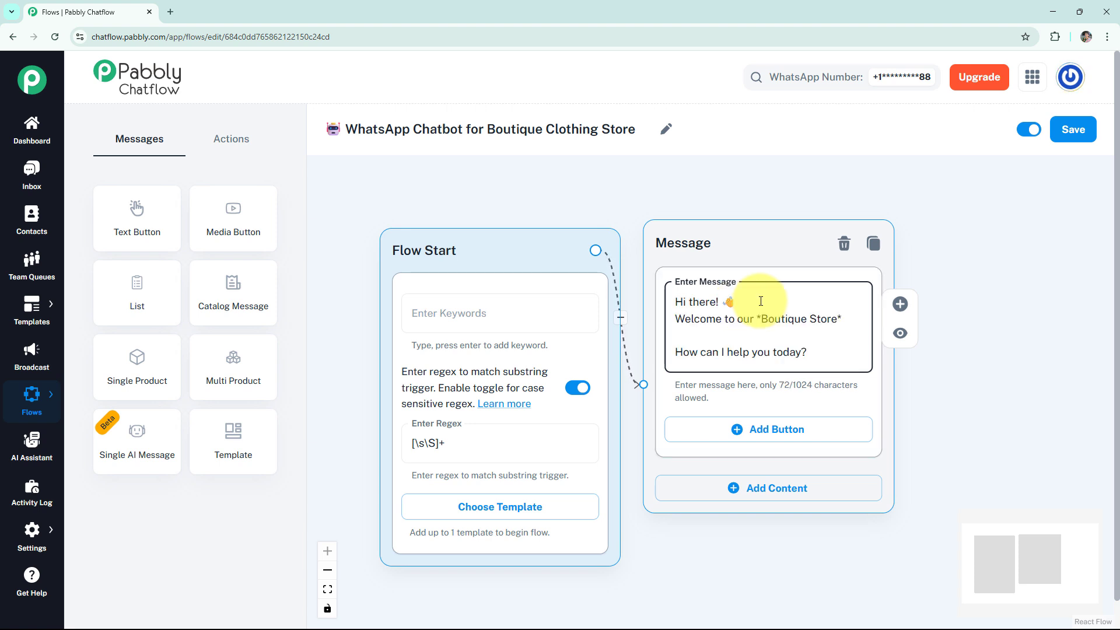
left_click(899, 333)
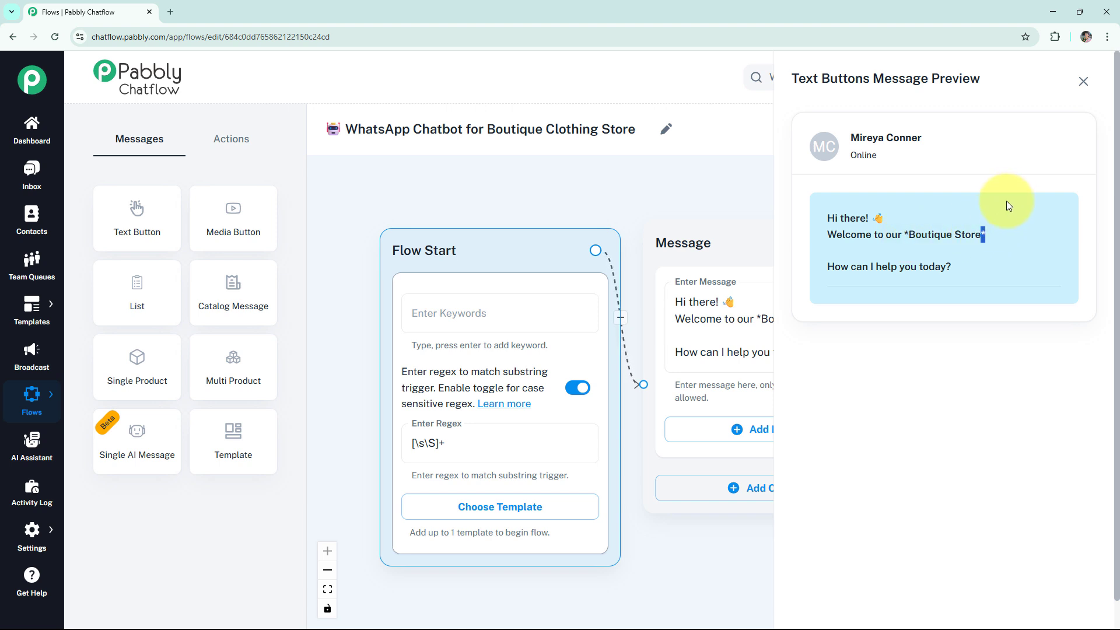
left_click(1080, 83)
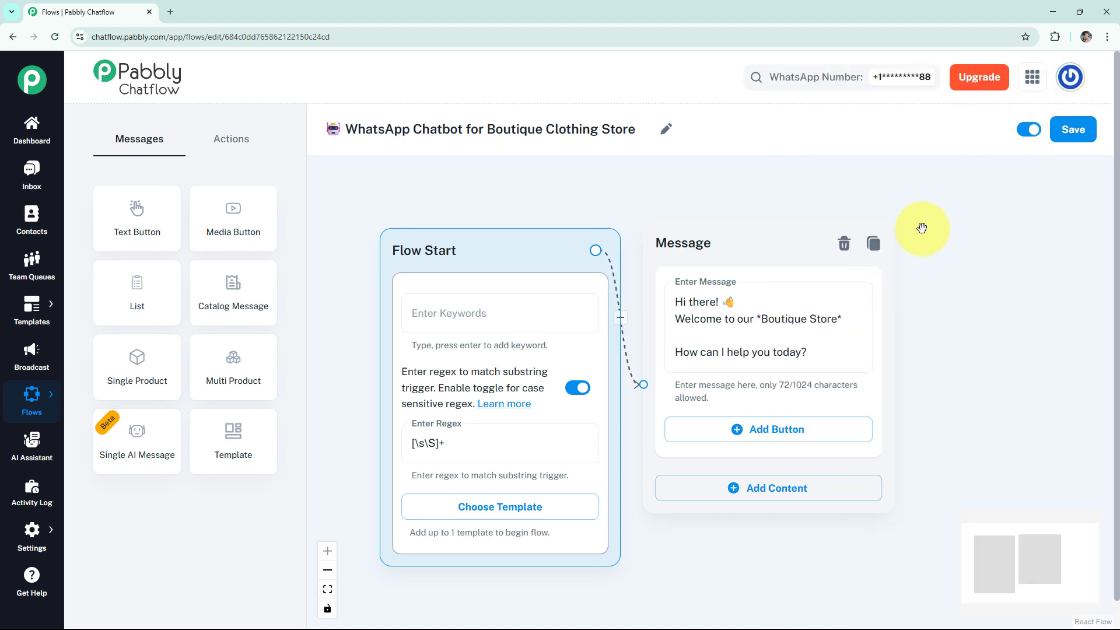
Add three buttons to the welcome message: "🆕 New Arrivals", "📦 Track My Order" and "Book a Fitting" with a calendar emoji
left_click(770, 441)
left_click(762, 515)
scroll(859, 378, "down", 3)
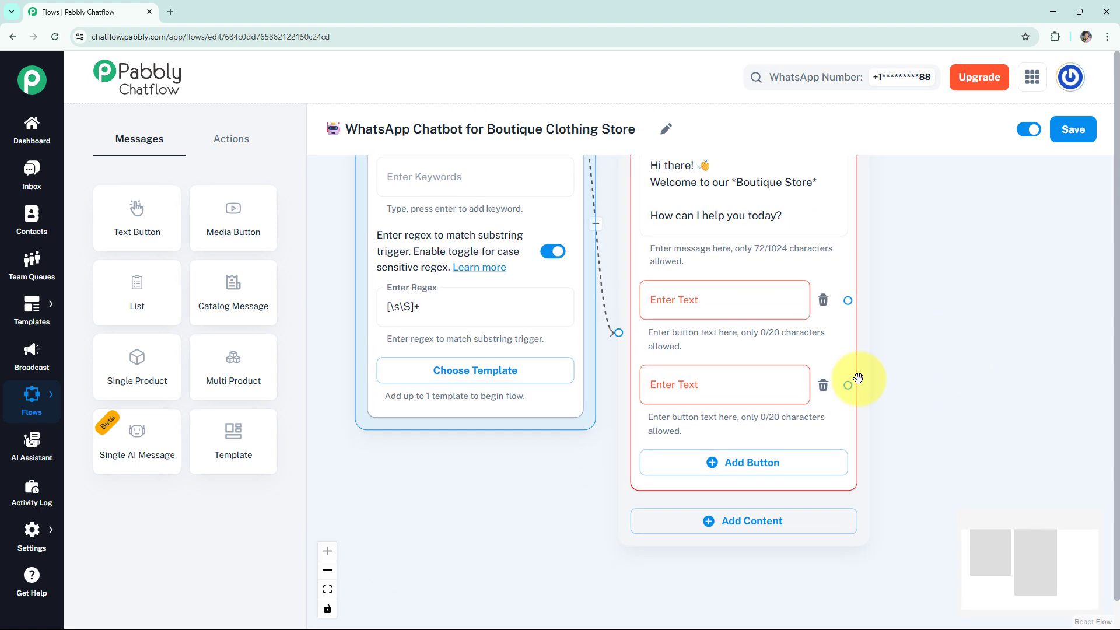
left_click(741, 461)
left_click(709, 291)
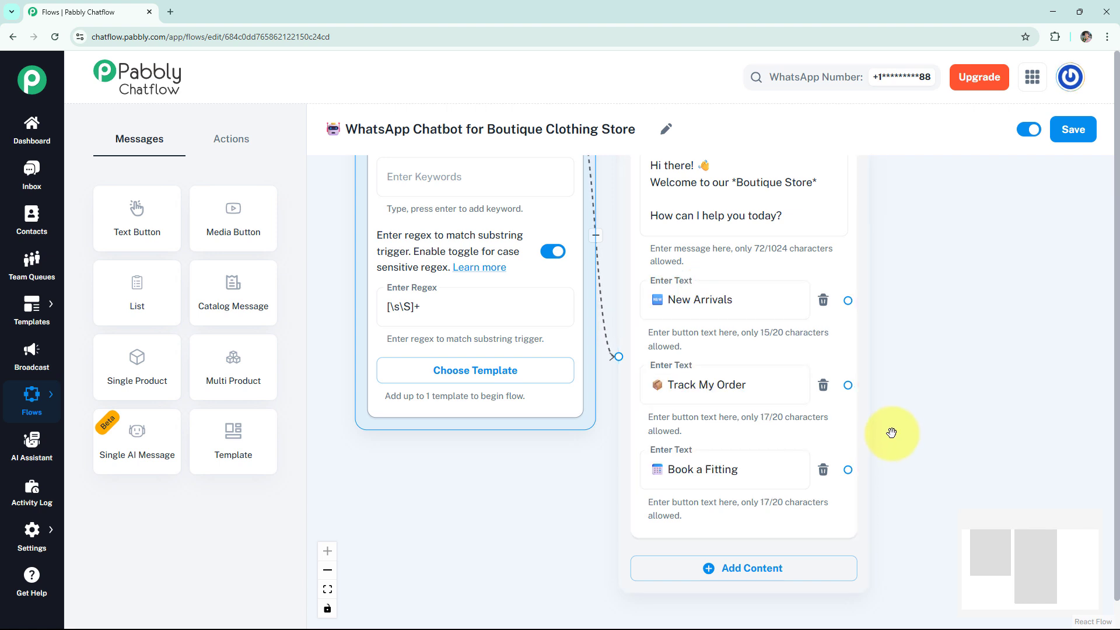
mouse_move(786, 331)
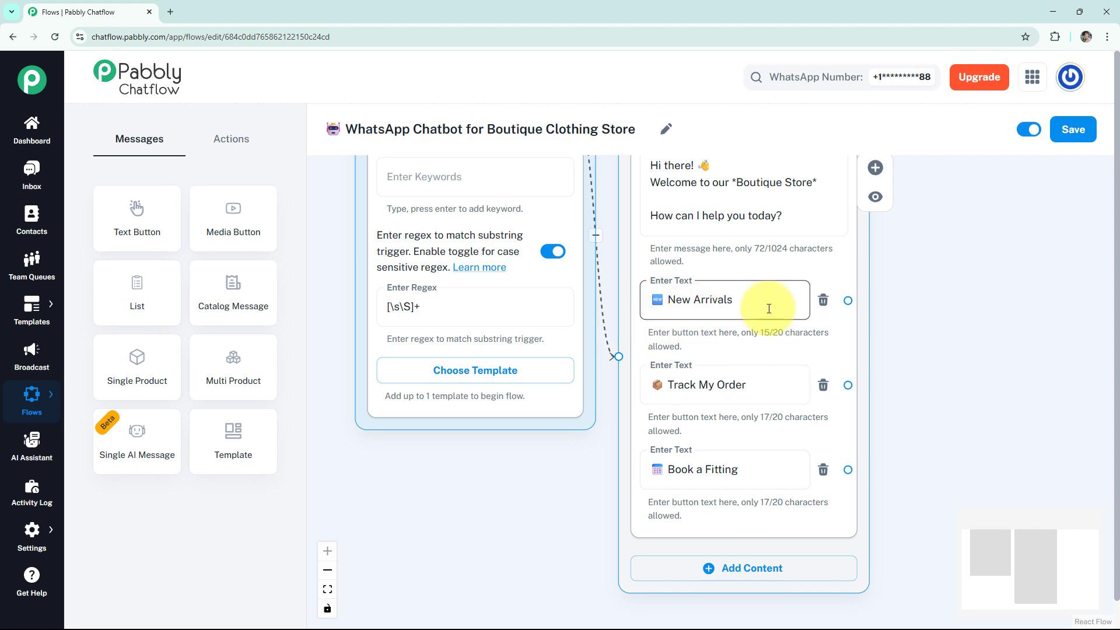
Connect New Arrivals to a List message with header "New Arrivals:", body "-Ethnic wears -Western wears -Casual wears" and footer "Click on the given option below:"
scroll(851, 304, "down", 3)
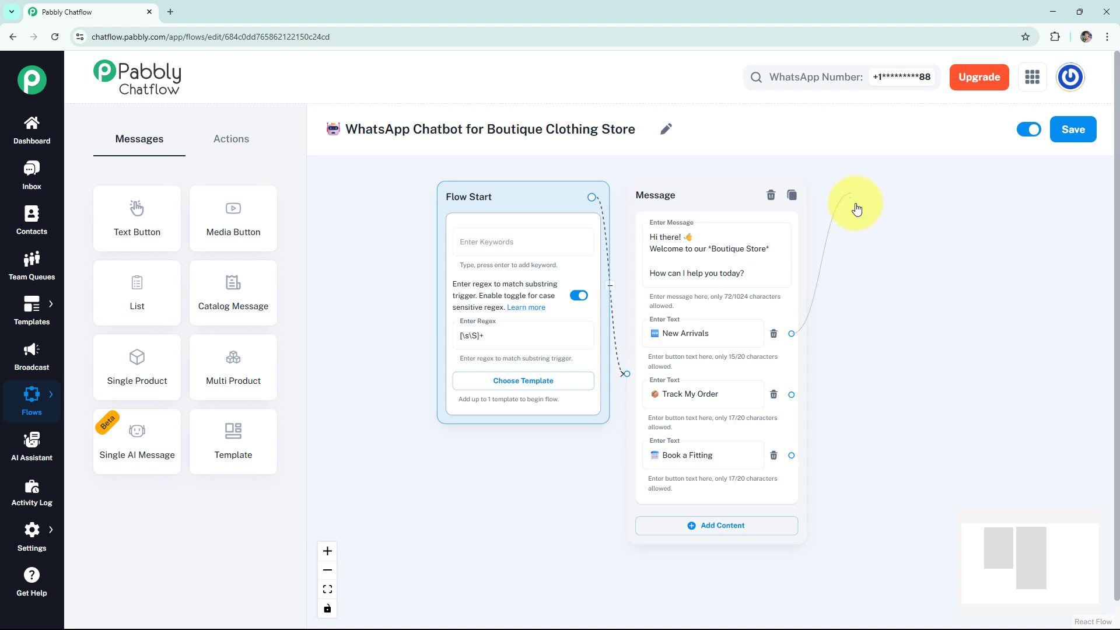
left_click(811, 238)
left_click(825, 256)
left_click_drag(872, 213, 905, 197)
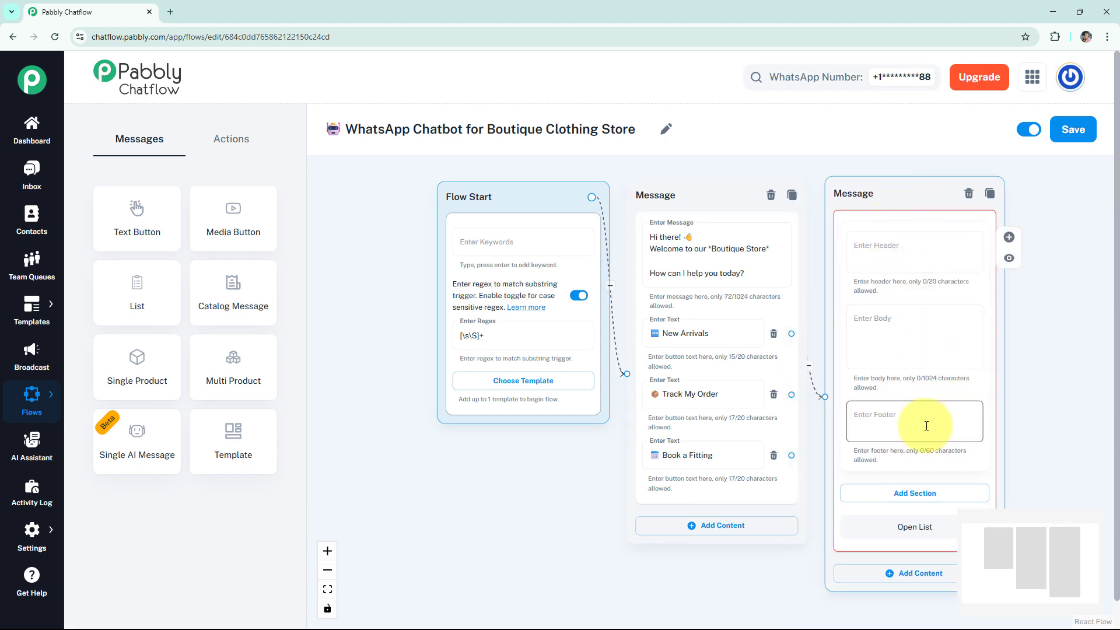
left_click(890, 244)
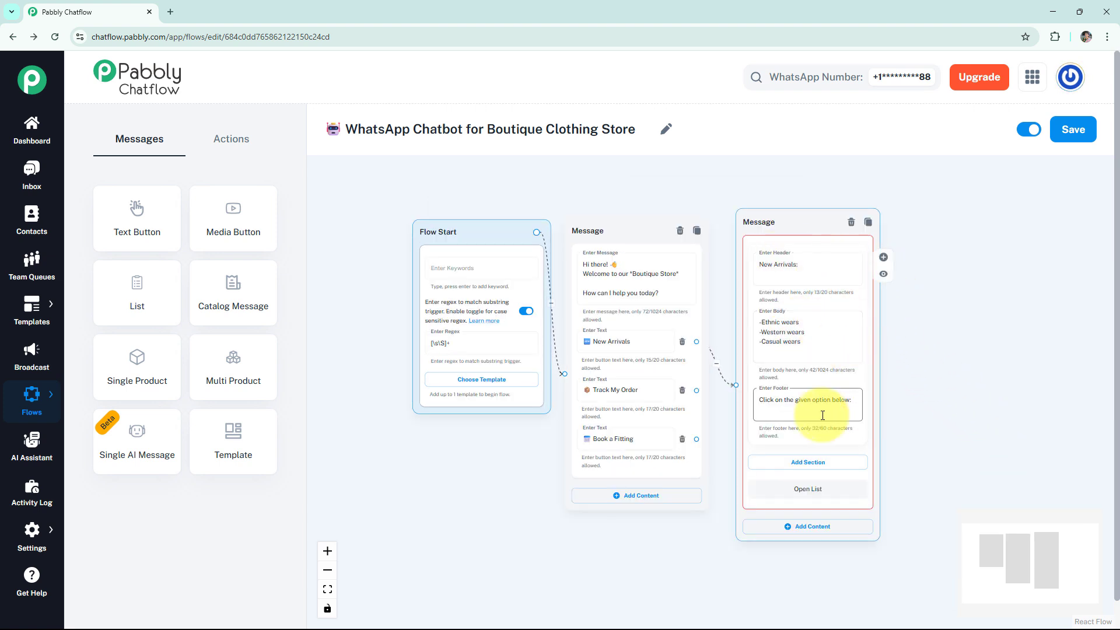
Add a list section titled "Catagories:" with the items Red Anarkali suit, Floral Dress and Basic Shirt
left_click(832, 467)
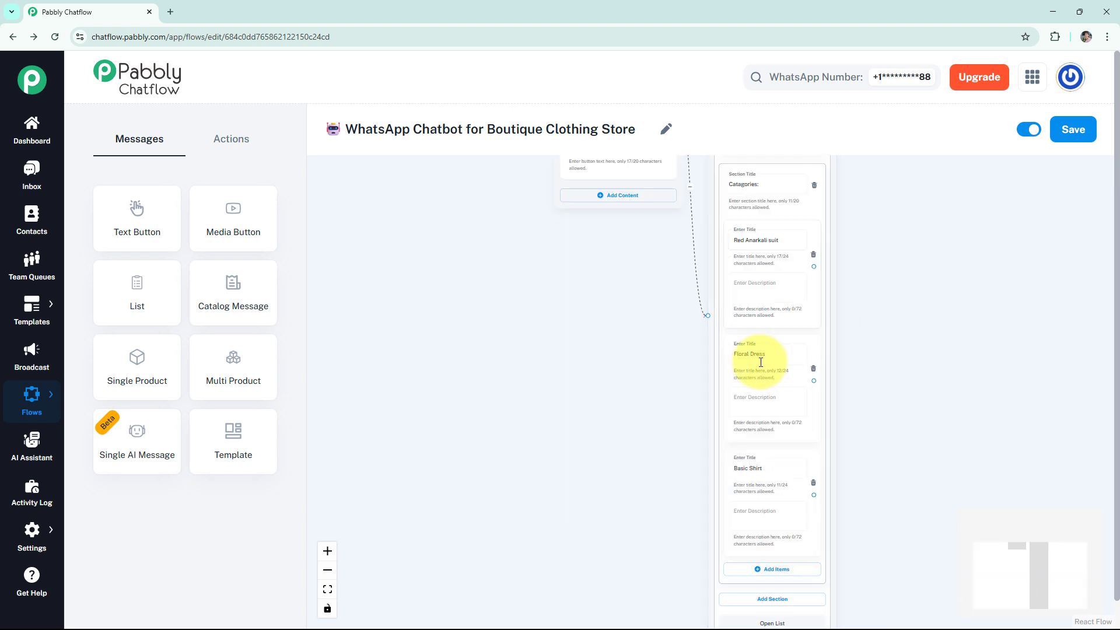
scroll(887, 364, "up", 1)
scroll(886, 363, "up", 4)
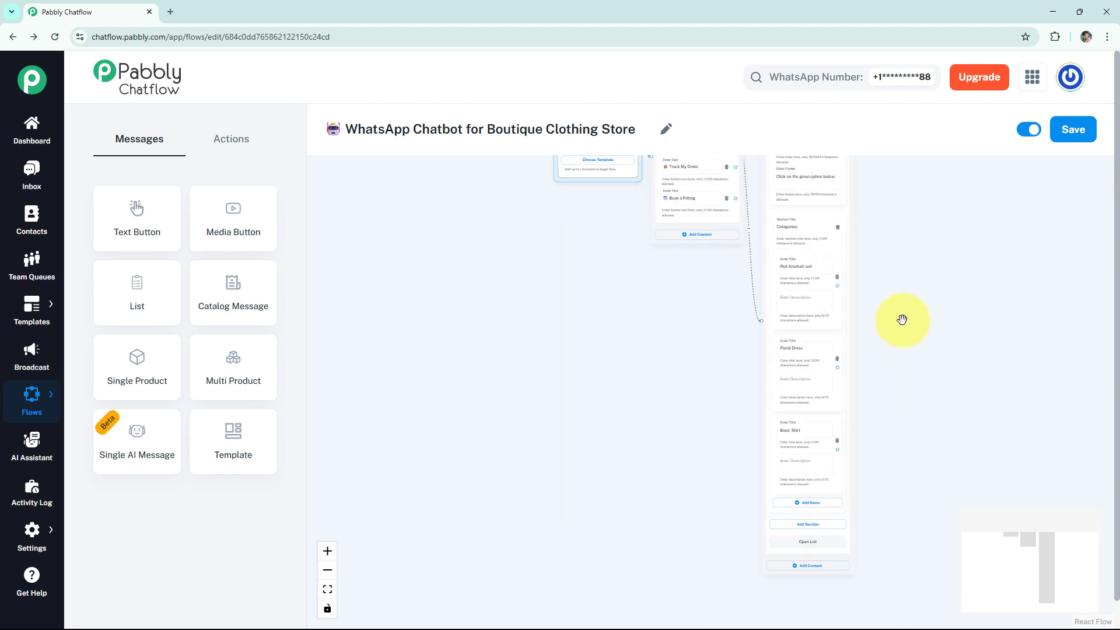
Connect the Red Anarkali suit item to a new Media message and set its media type to Image
scroll(836, 349, "down", 4)
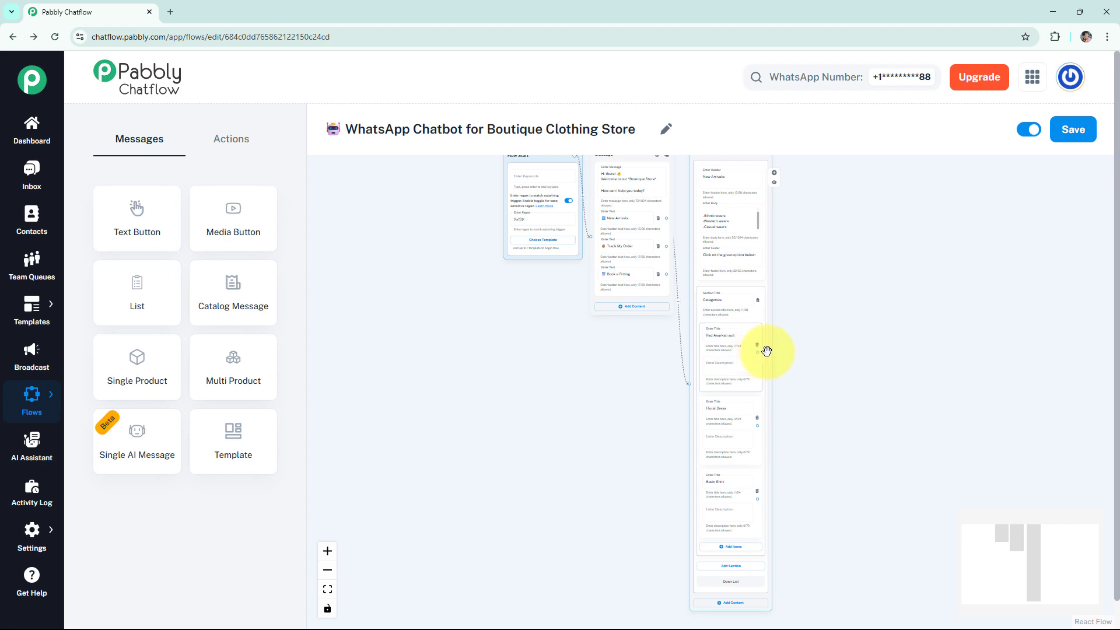
left_click_drag(766, 350, 814, 193)
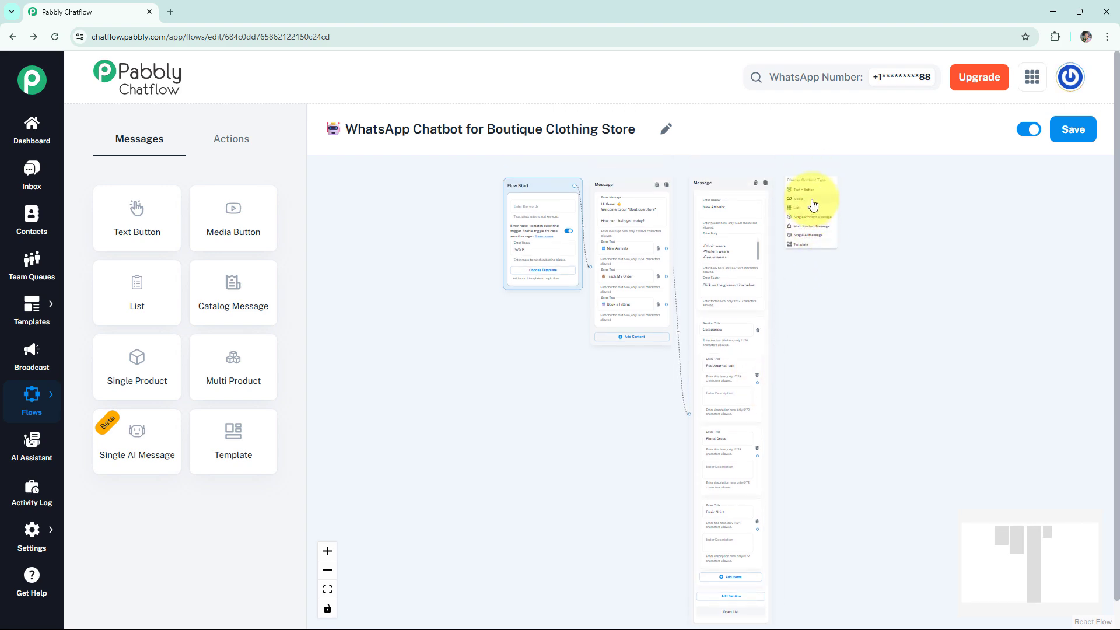
left_click(811, 199)
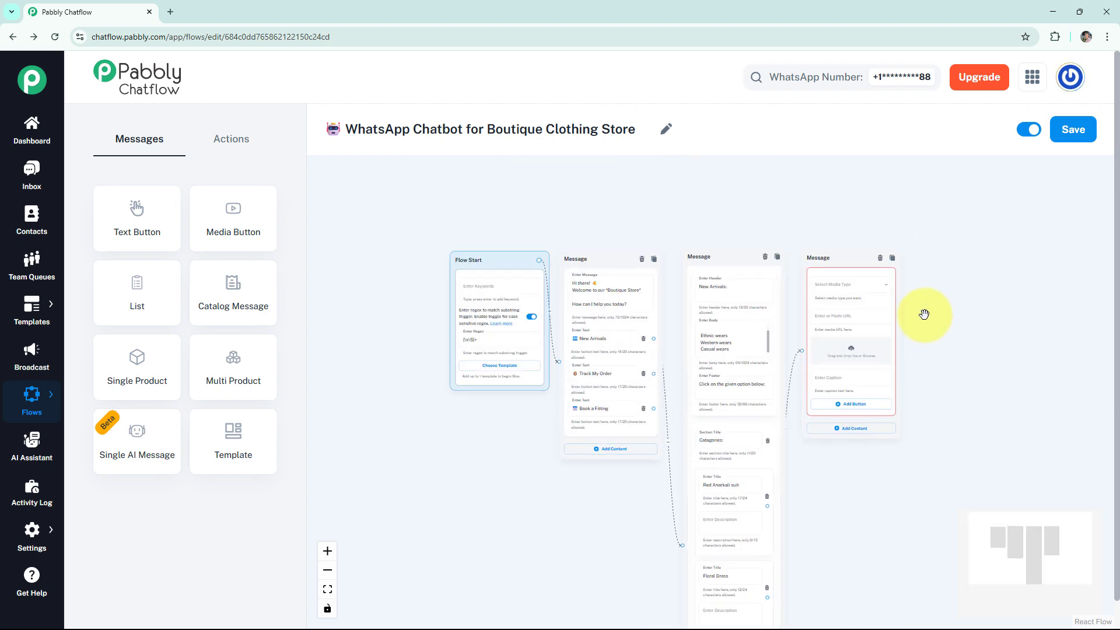
left_click(783, 272)
left_click(786, 299)
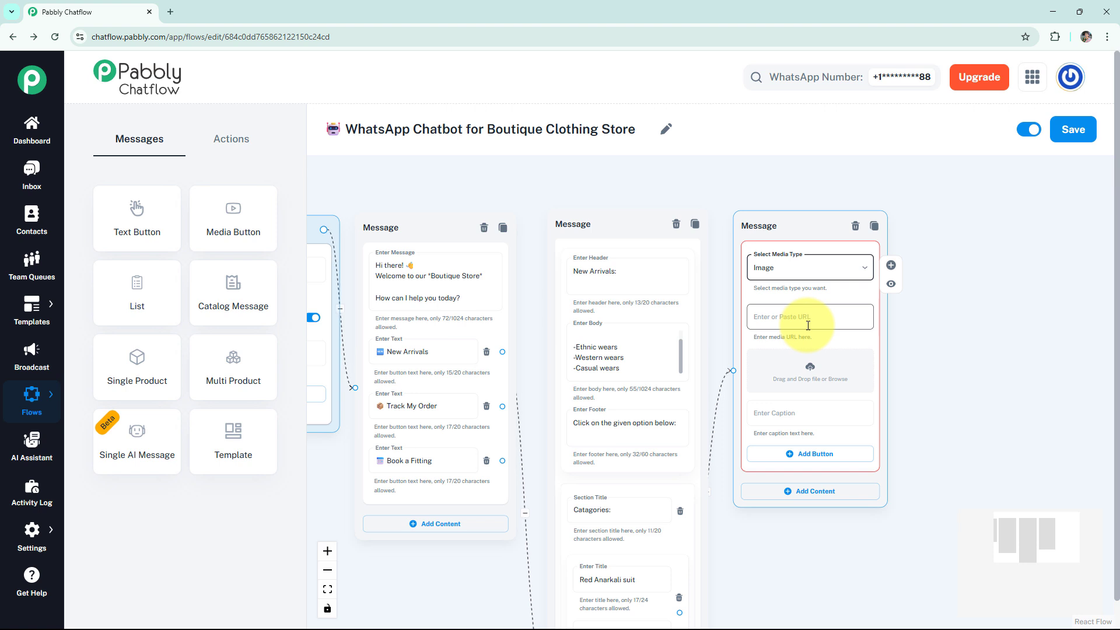
Paste the red suit picture's URL into the new Media message and caption it "Anarkali suit"
left_click(807, 318)
key("ctrl+v")
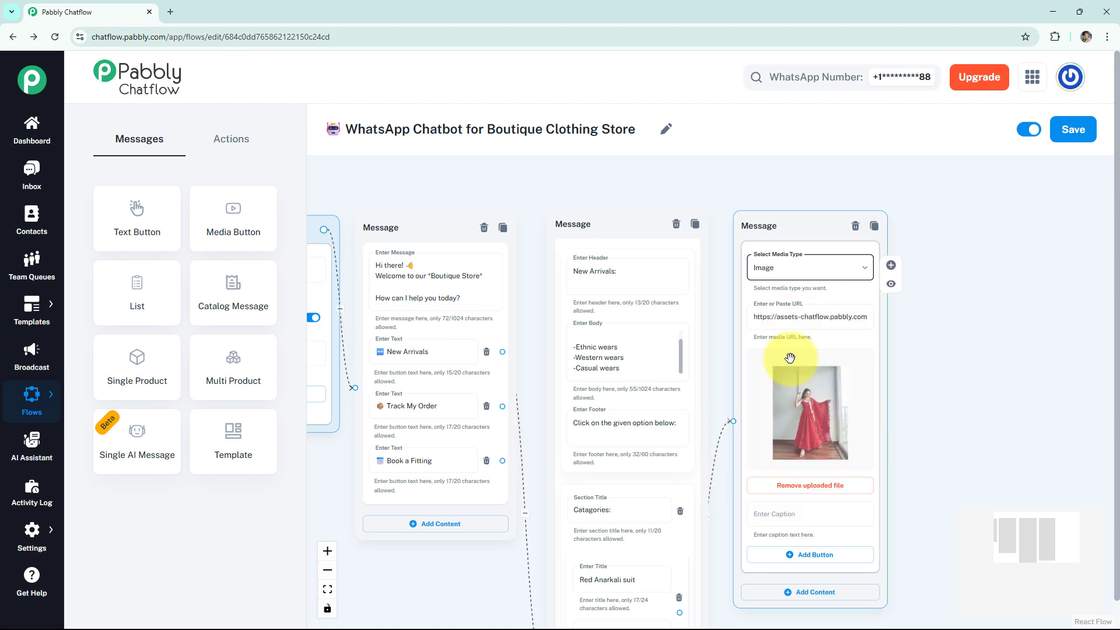
left_click(897, 323)
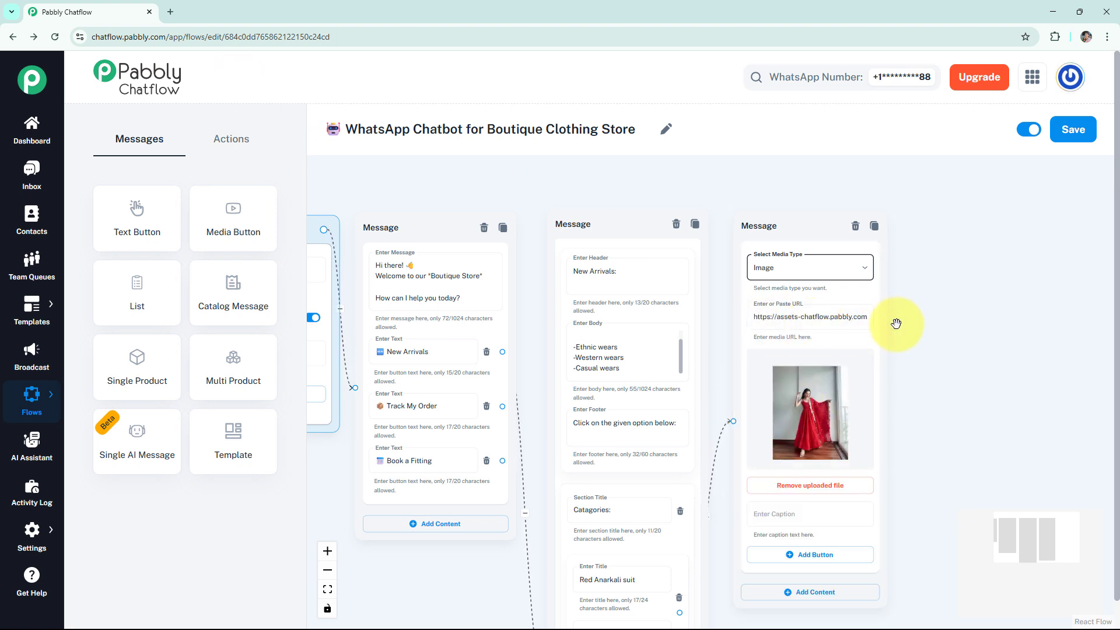
left_click(830, 516)
type("Anarkali suit")
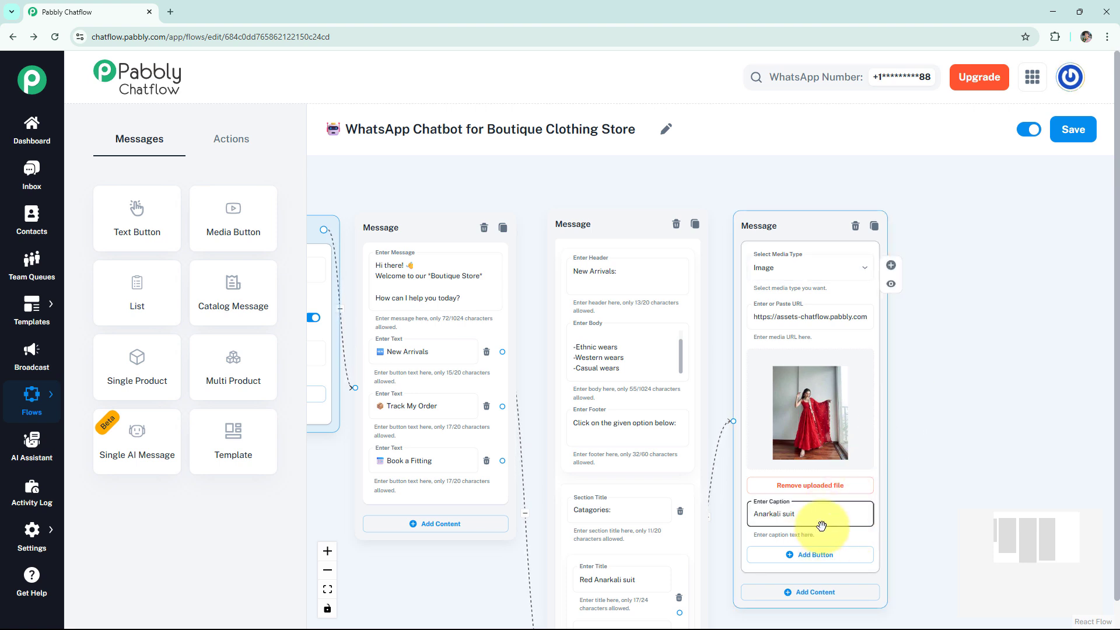
left_click(910, 461)
Connect the Floral Dress item to a Media message of type Image and add the floral dress picture to it
scroll(941, 358, "down", 2)
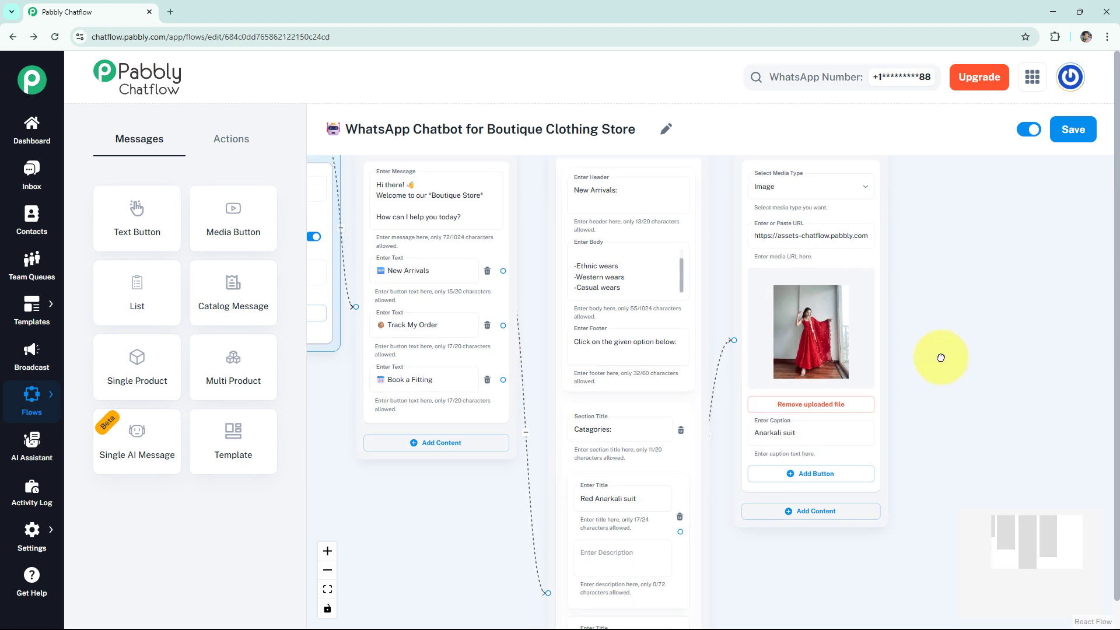
scroll(705, 450, "down", 7)
left_click(711, 353)
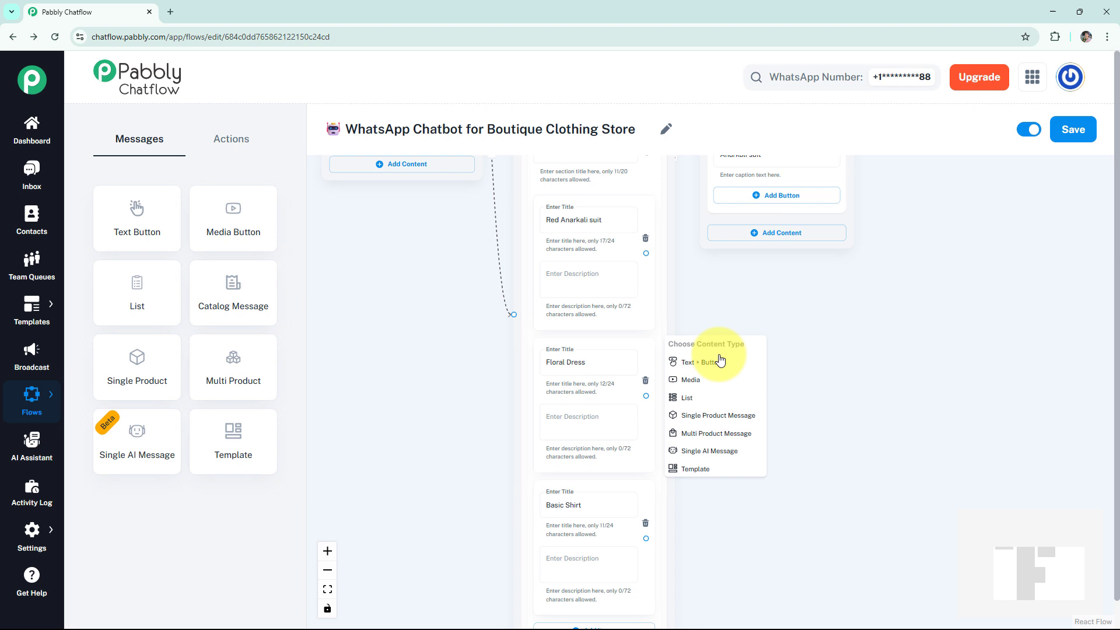
left_click(692, 380)
left_click_drag(708, 363, 756, 345)
left_click(751, 369)
left_click(739, 389)
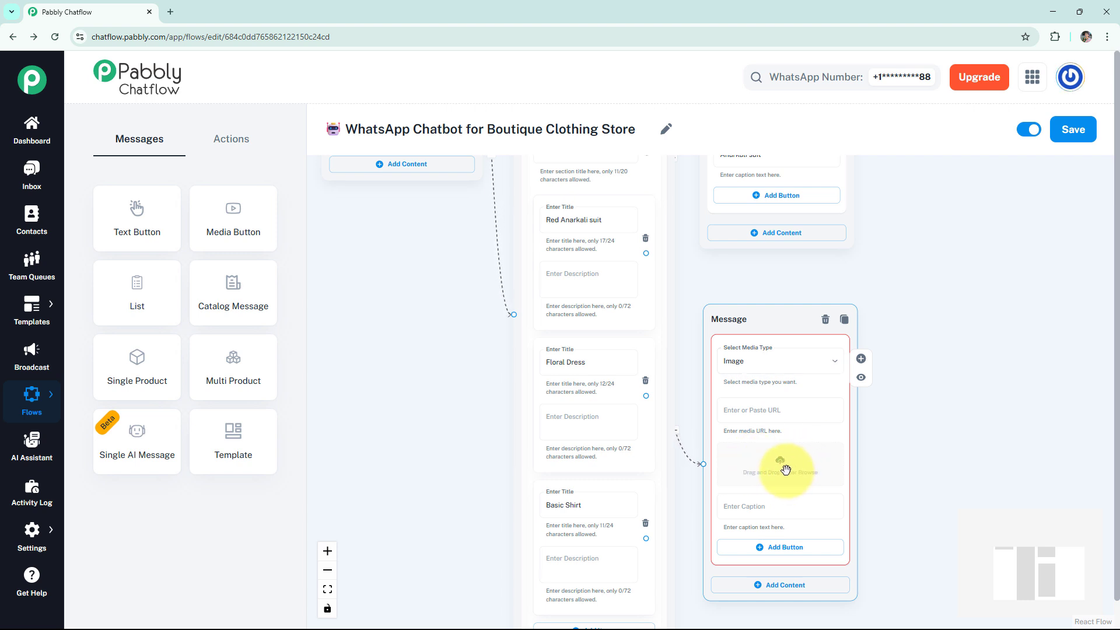
left_click_drag(180, 35, 770, 465)
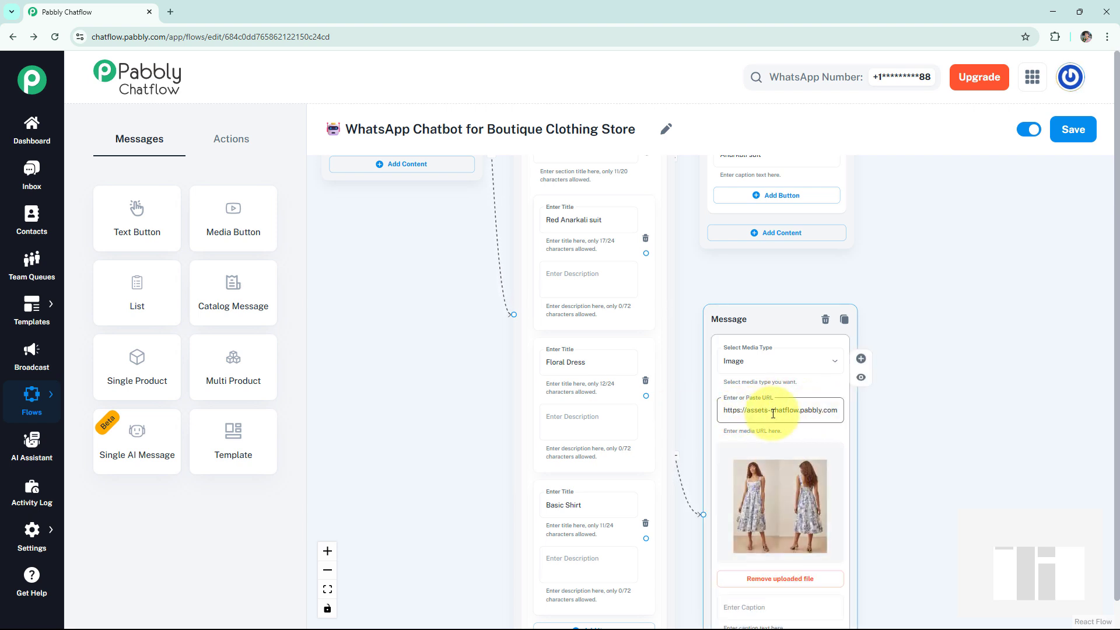
Connect the Basic Shirt item to a Media message of type Image and add the white shirt picture to it
left_click_drag(943, 436, 922, 232)
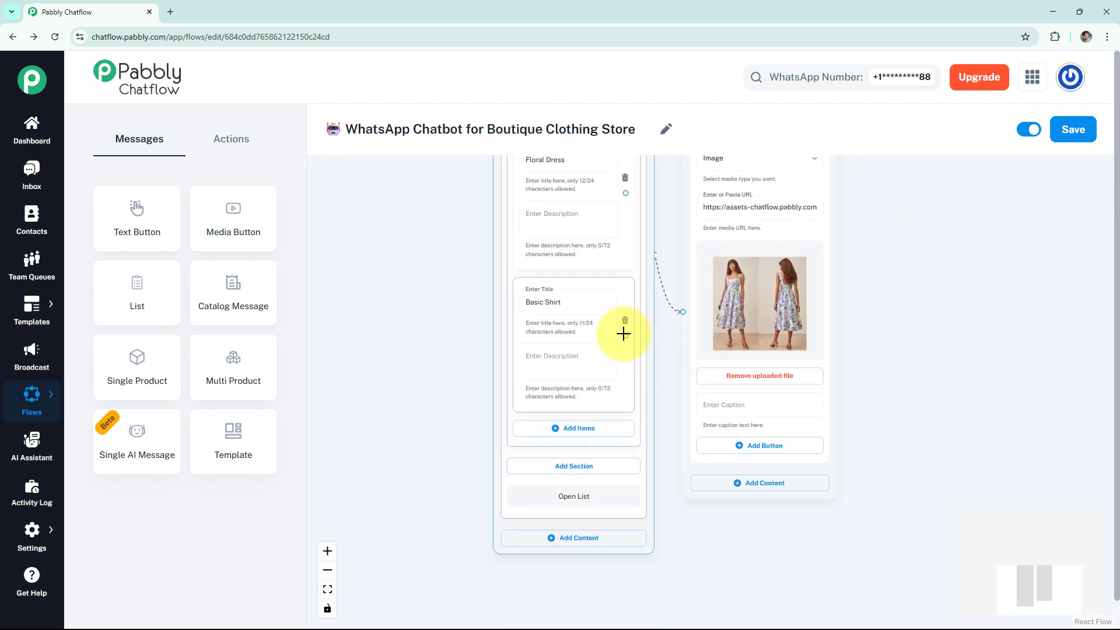
left_click_drag(626, 336, 646, 327)
left_click(708, 364)
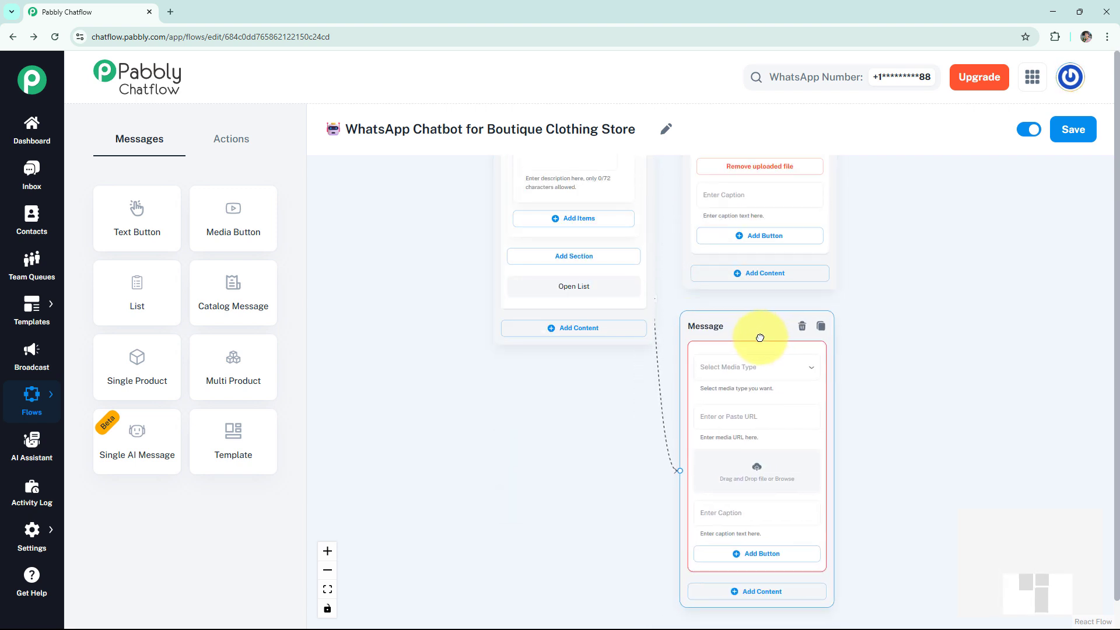
left_click(755, 372)
left_click(733, 395)
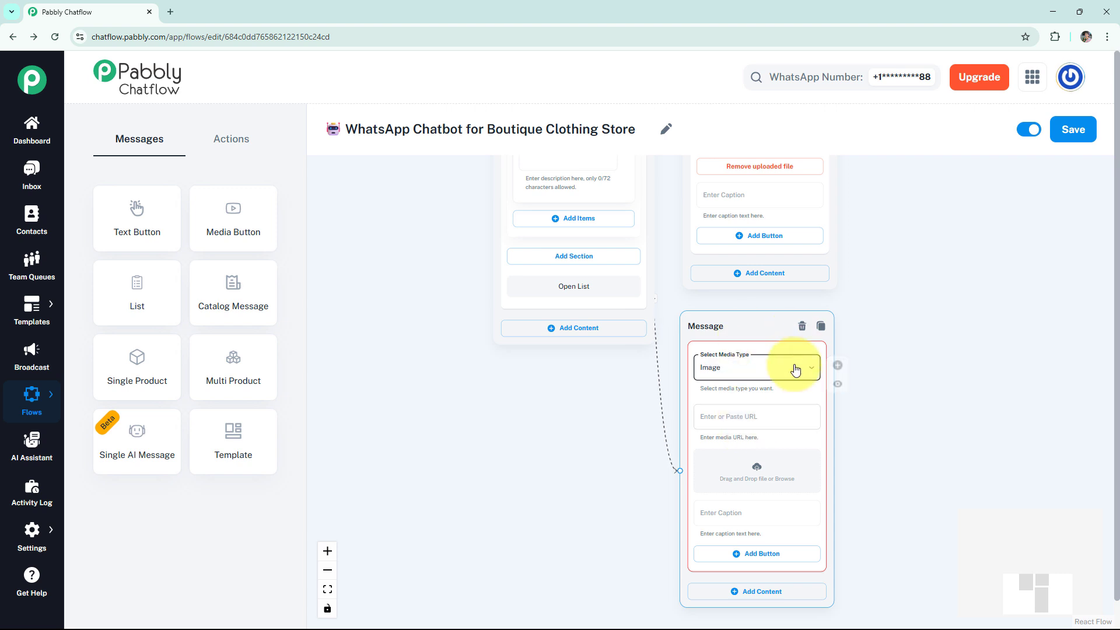
left_click(730, 465)
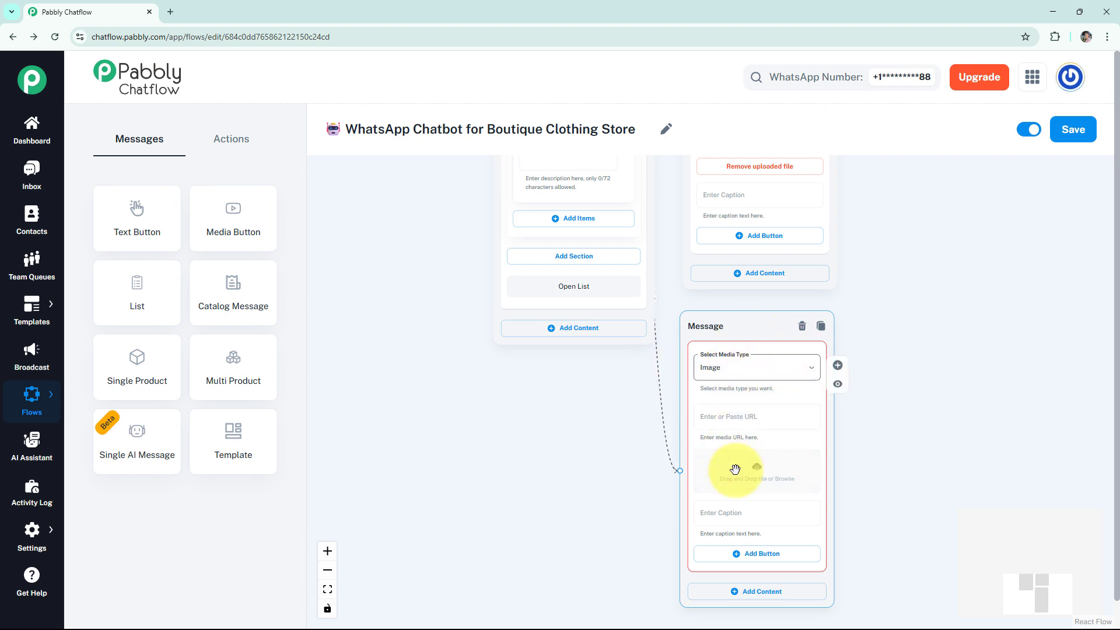
double_click(169, 15)
scroll(880, 293, "down", 3)
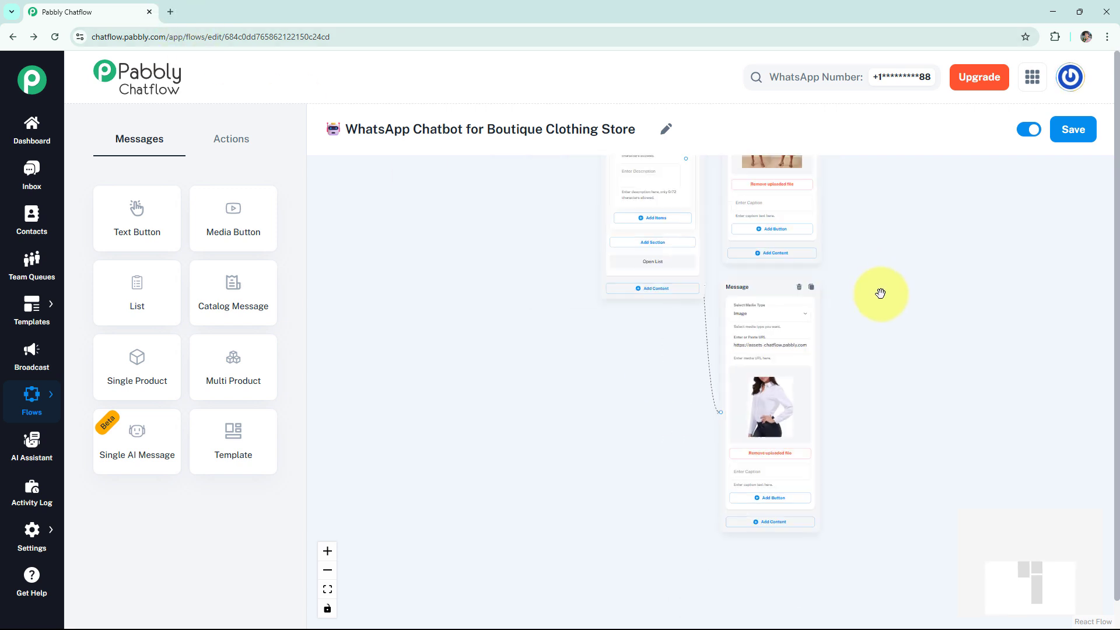
left_click_drag(880, 292, 810, 411)
scroll(810, 410, "down", 4)
left_click_drag(800, 338, 762, 314)
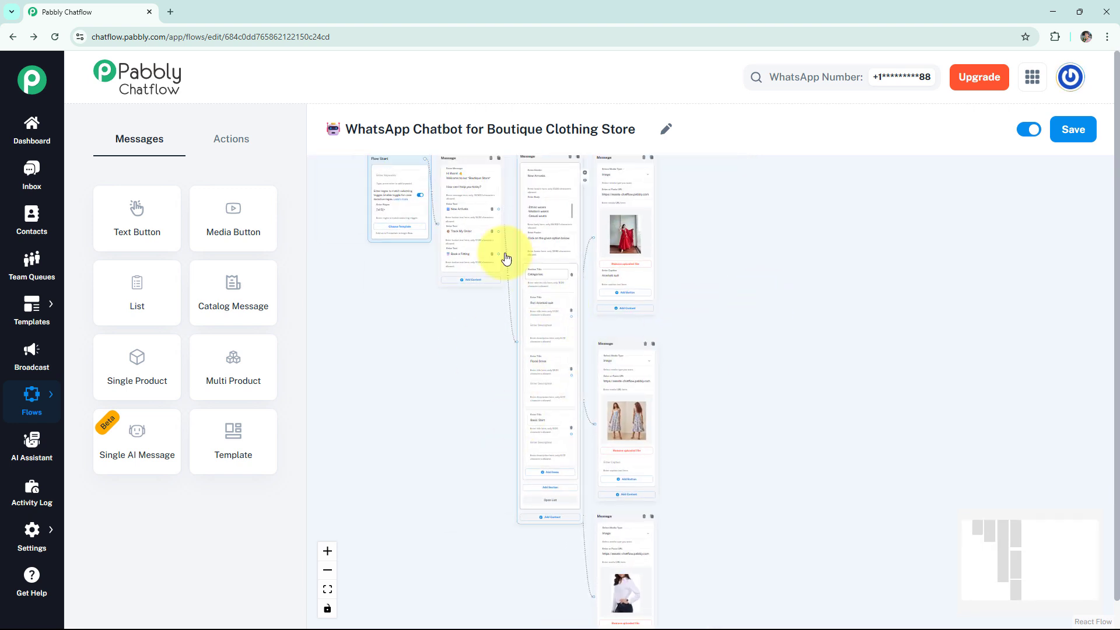
left_click(469, 241)
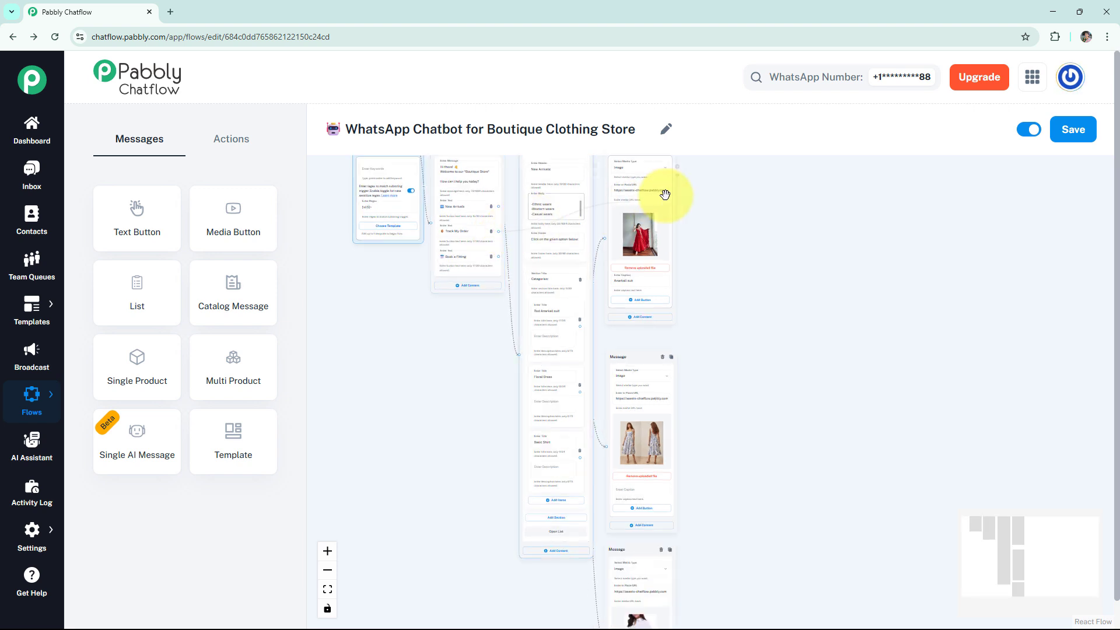
scroll(733, 163, "up", 1)
left_click_drag(733, 163, 737, 297)
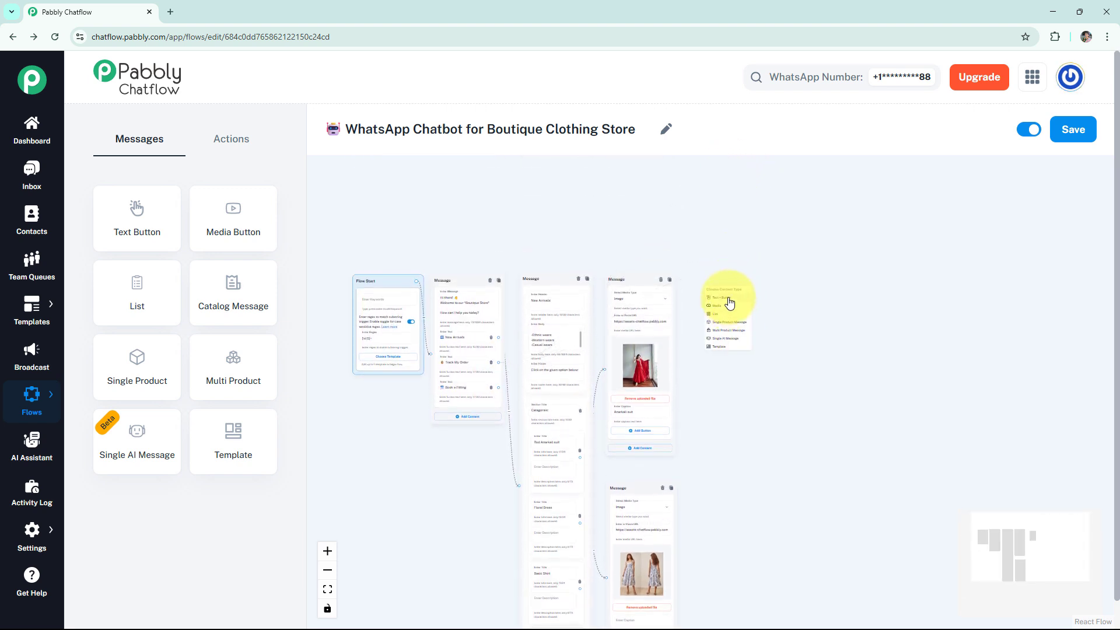
left_click(727, 299)
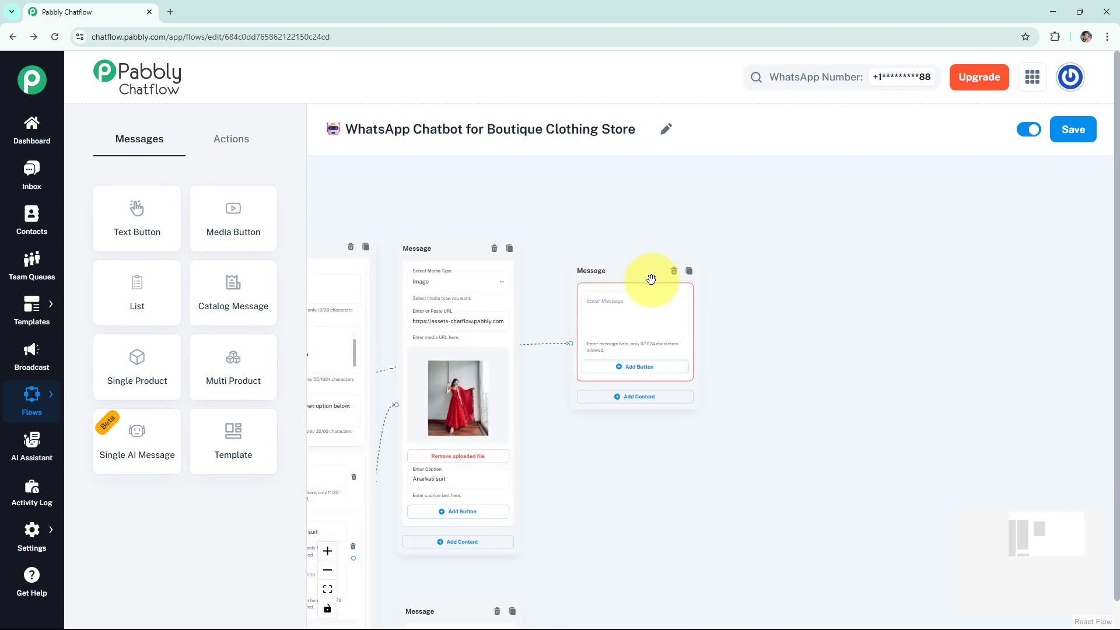
left_click(594, 303)
key("ctrl+v")
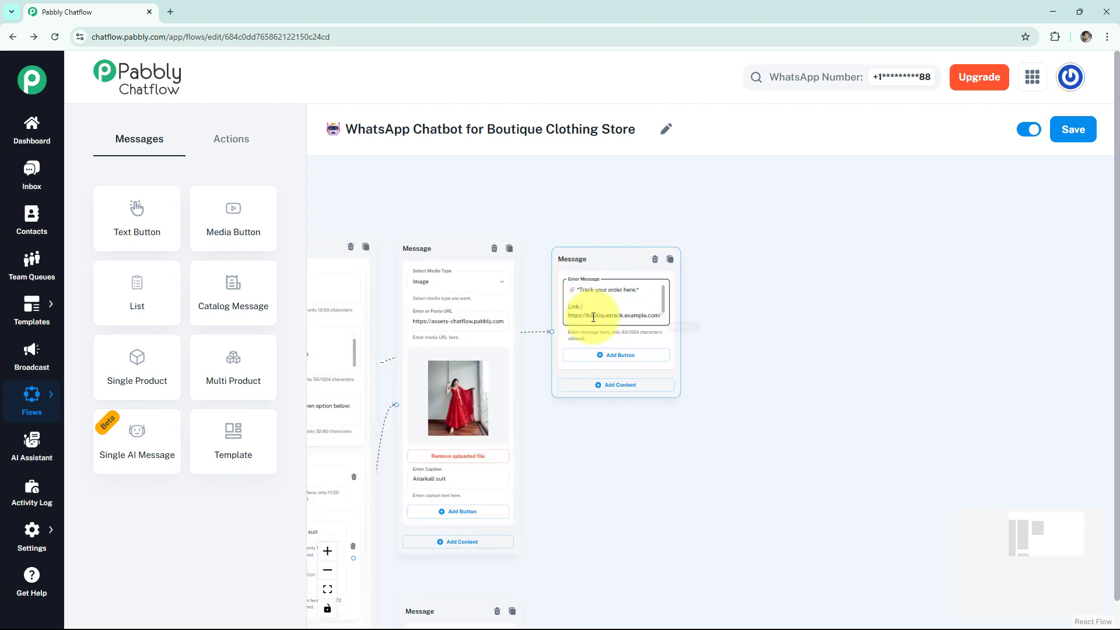
Add an Ask Question action to the flow beneath the order tracking message and connect the Book a Fitting button to it
scroll(663, 353, "down", 3)
left_click(426, 362)
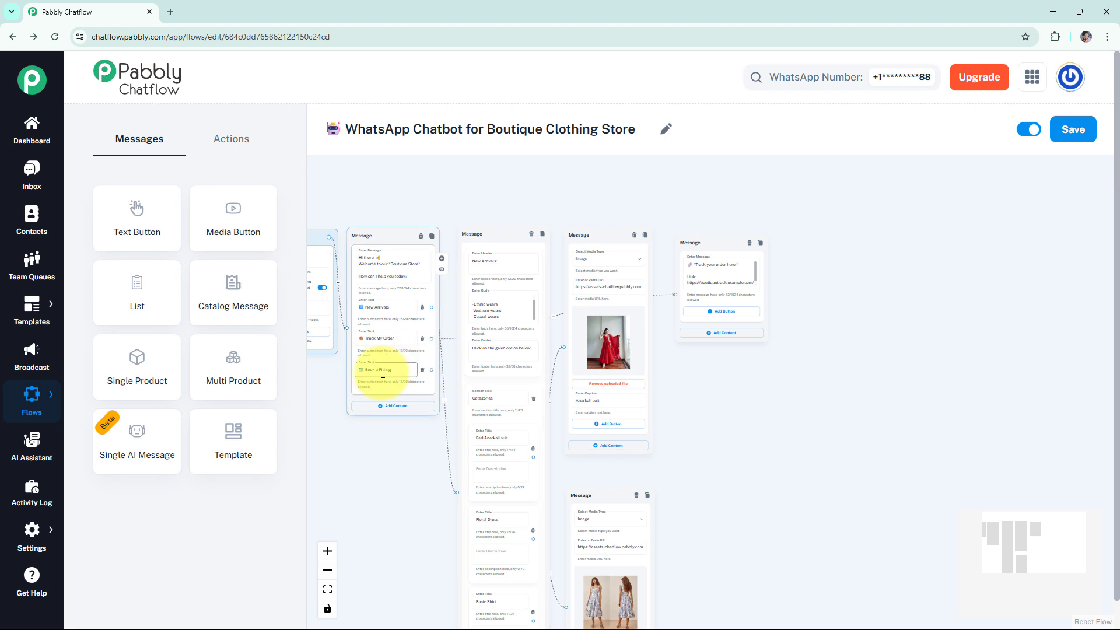
left_click(695, 362)
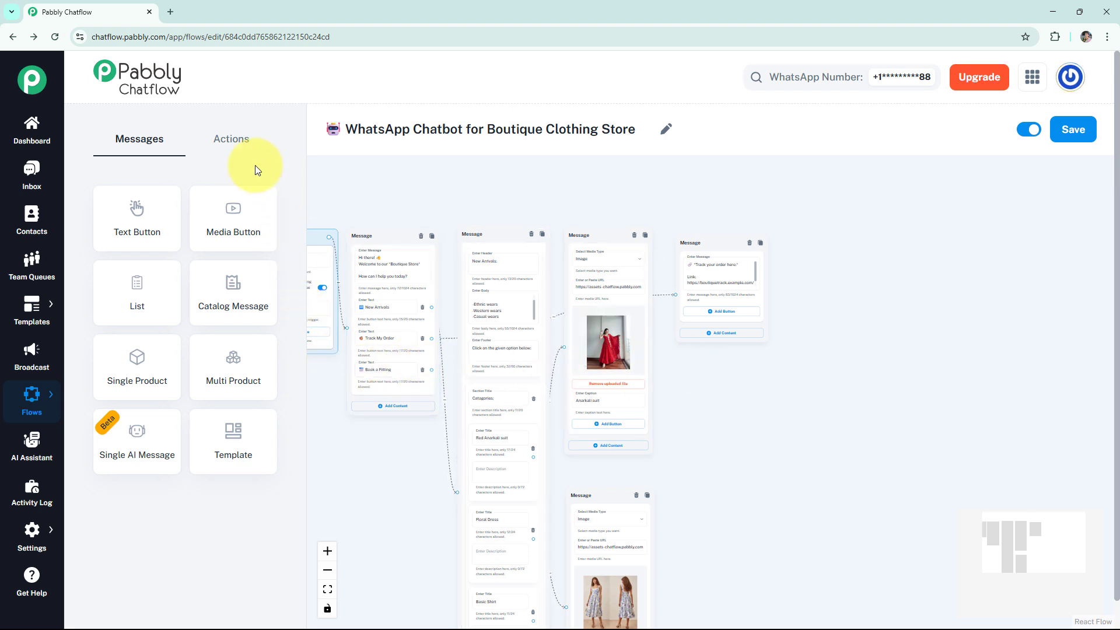
left_click(236, 142)
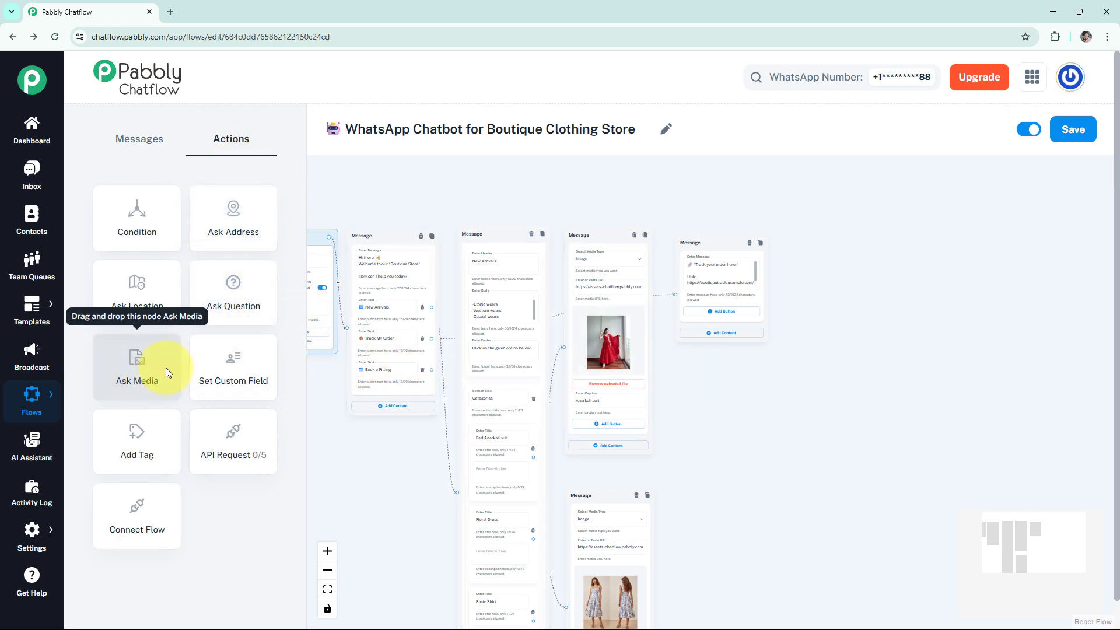
left_click_drag(251, 306, 733, 383)
scroll(797, 373, "up", 3)
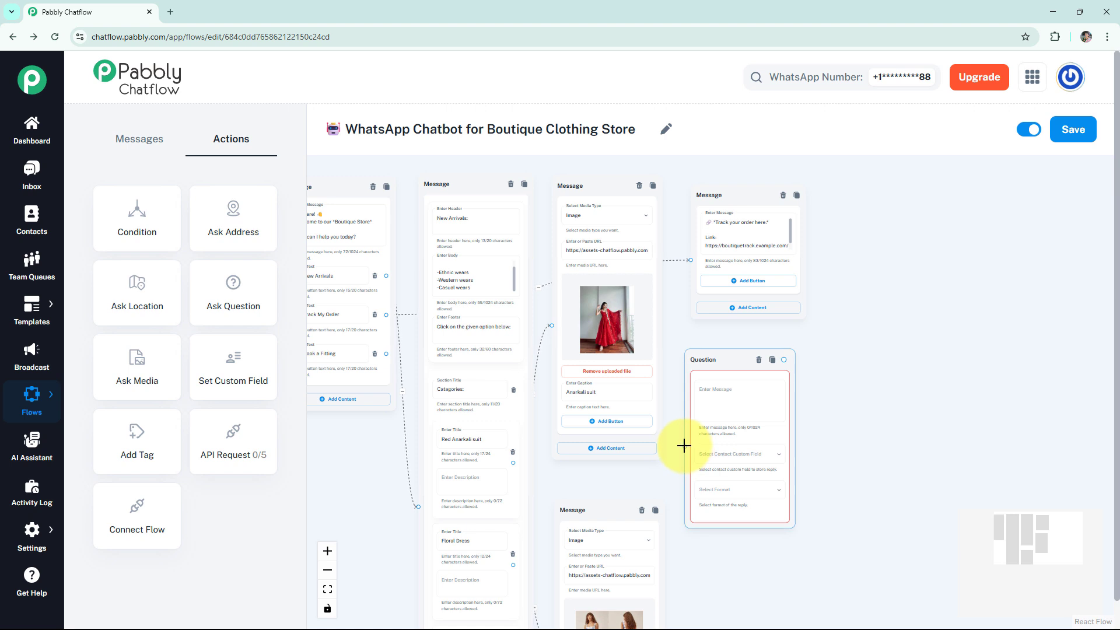
left_click(387, 350)
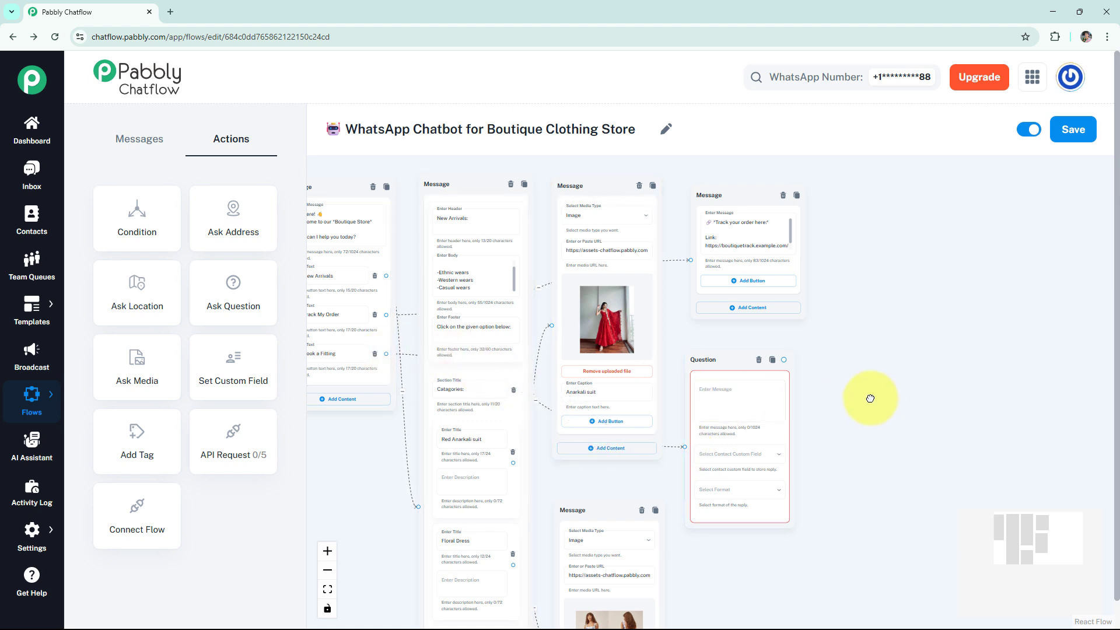
Enter the question "*Book a Fitting* Let's get you styled! Preferred Date:" and store the reply in the Time custom field with format Any
scroll(867, 397, "down", 1)
left_click_drag(762, 342, 770, 338)
left_click(740, 359)
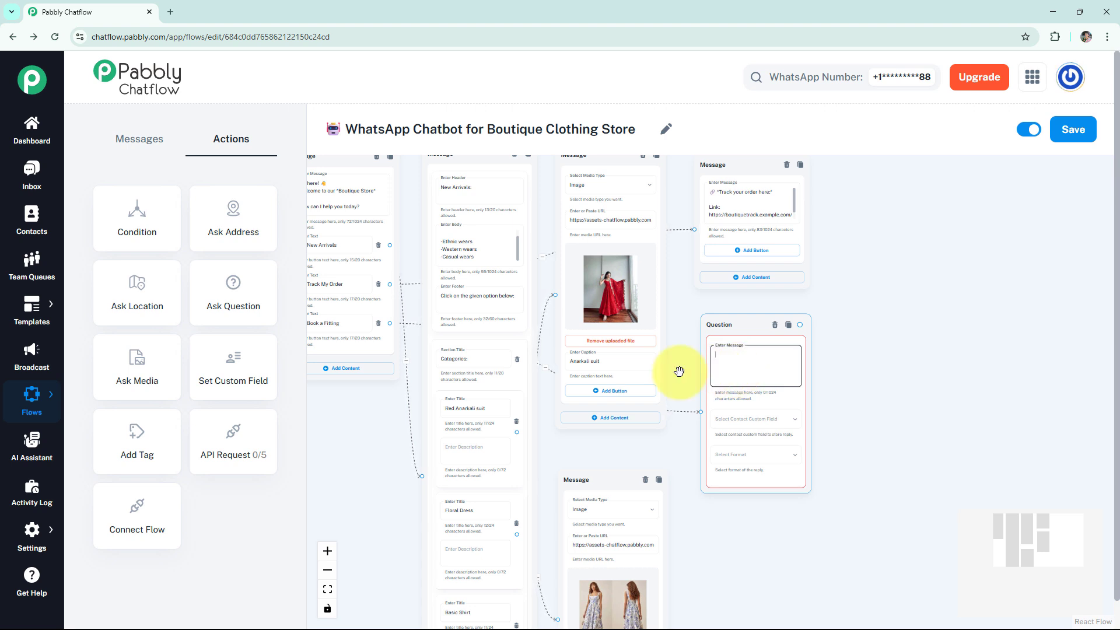
type("🗓 *Book a Fitting* Let's get you styled! 💃  📅 Preferred Date:")
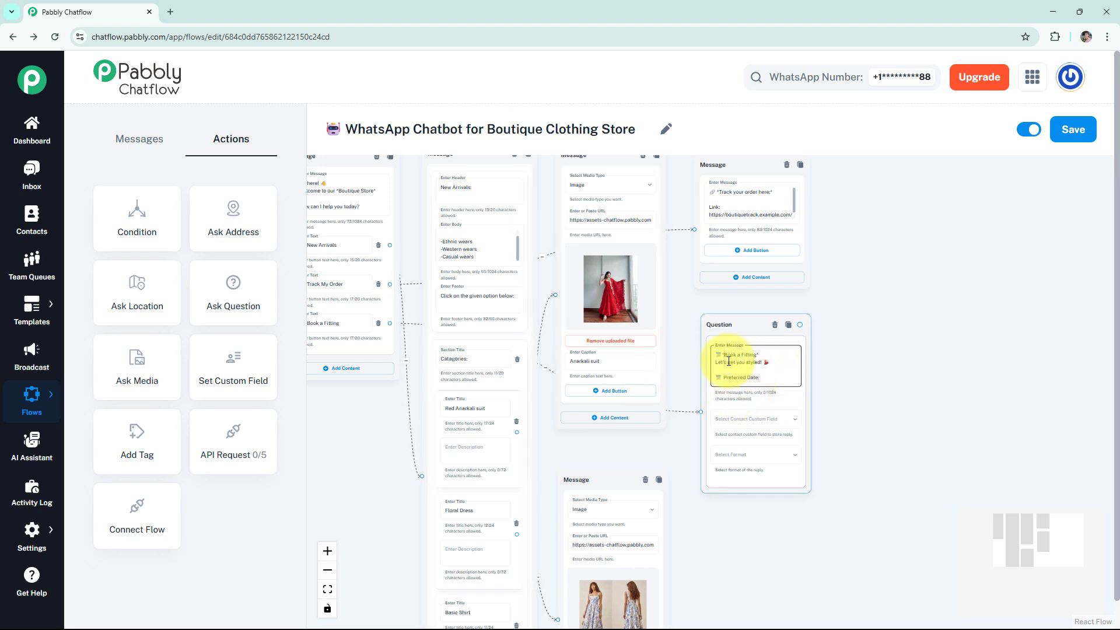
left_click(756, 430)
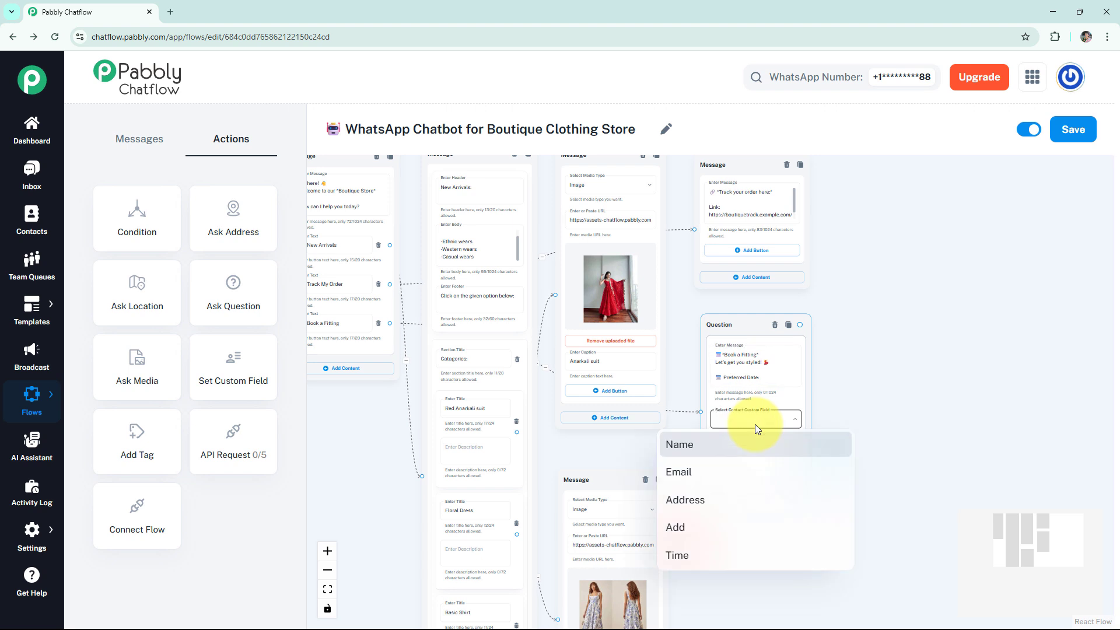
left_click(718, 552)
left_click(751, 466)
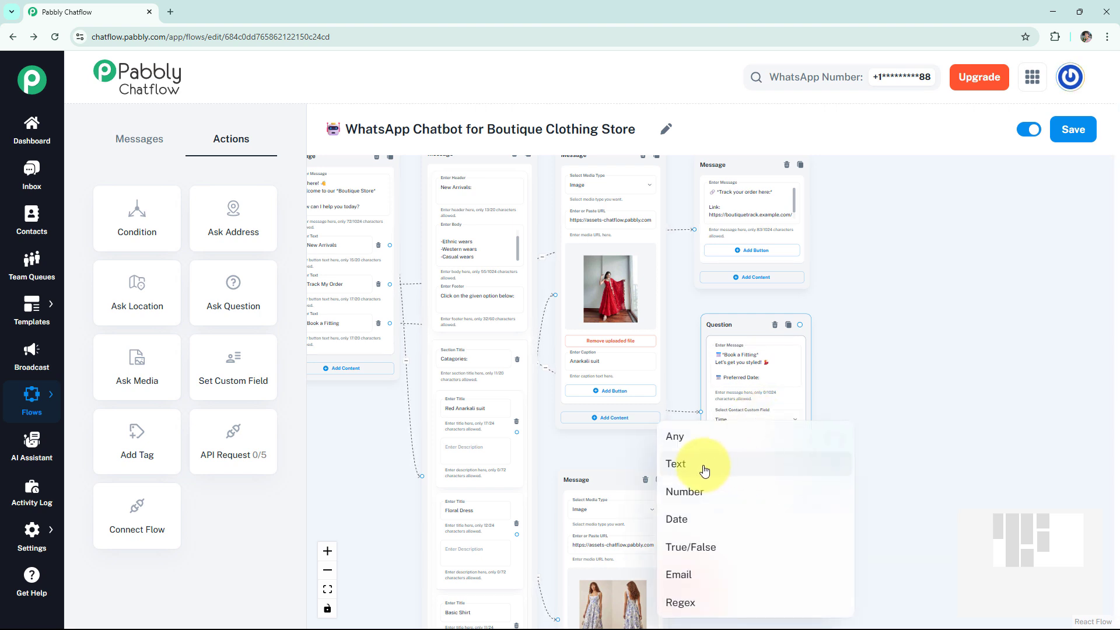
left_click(695, 438)
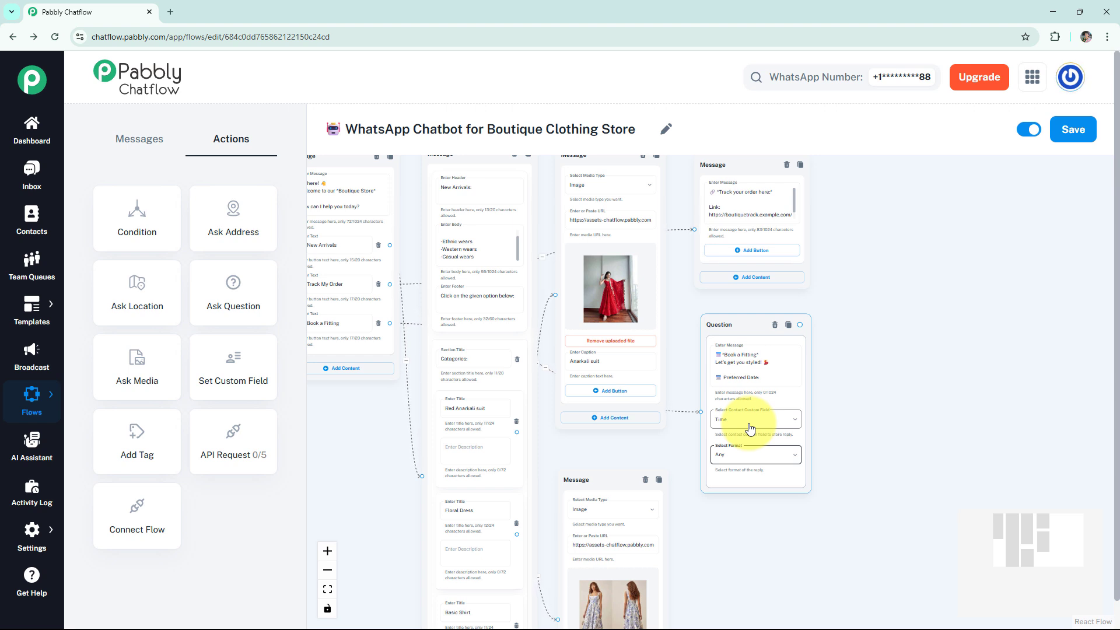
Connect the Question to a Text + Button message reading "We have confirmed our fitting booking for *$Time!* We can't wait to have you!"
left_click(799, 324)
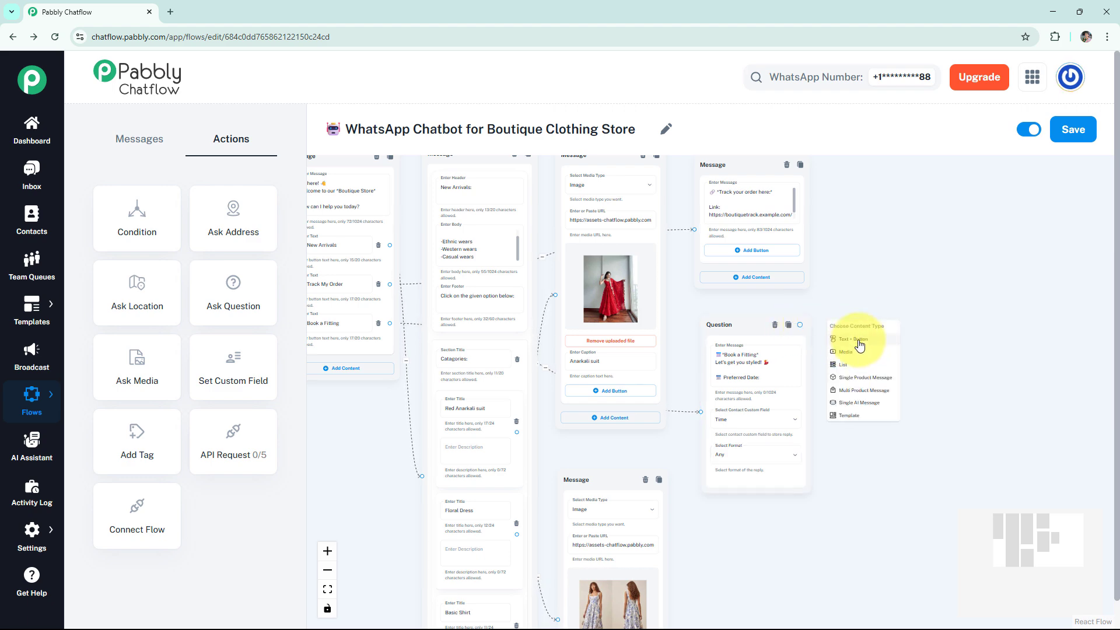
left_click(845, 340)
scroll(846, 340, "up", 2)
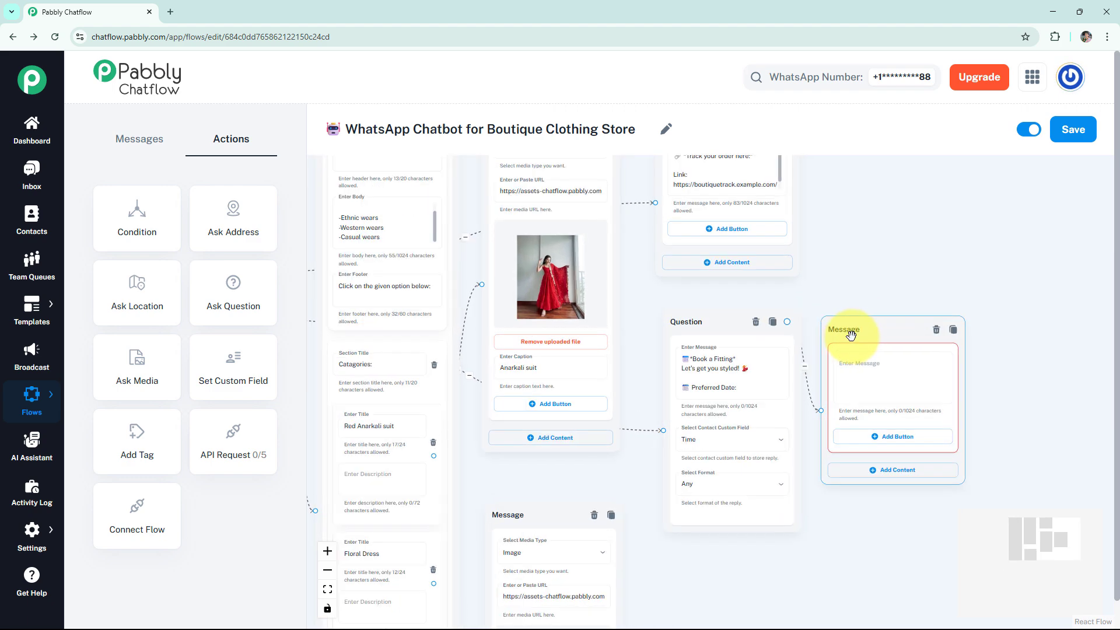
left_click(856, 365)
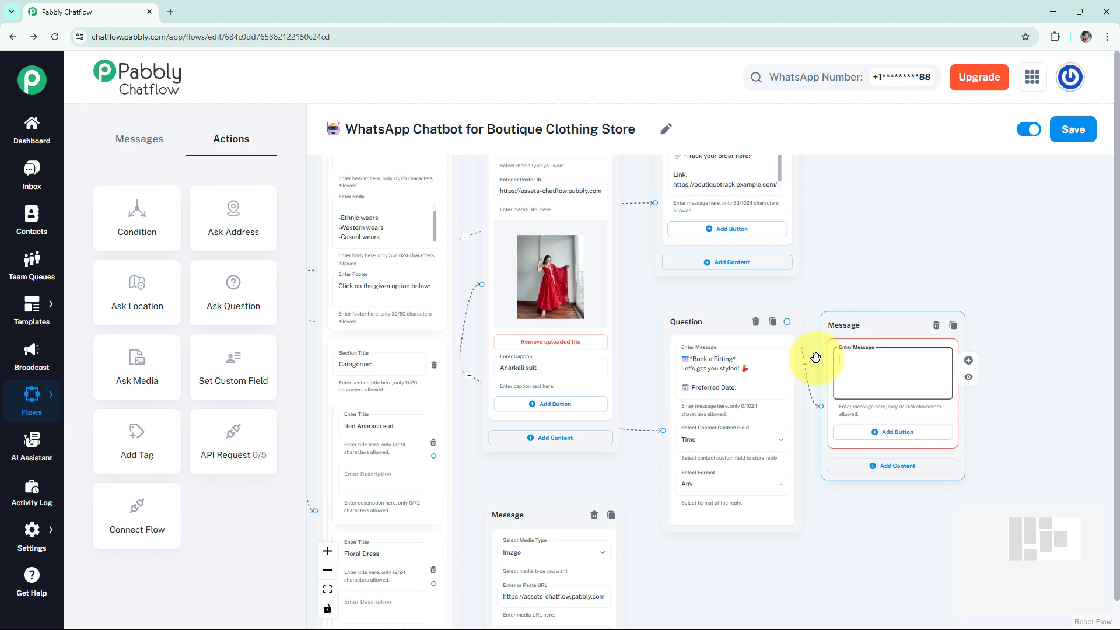
type("We have confirmed our fitting booking for *$Time!* We can't wait to have you! 💃")
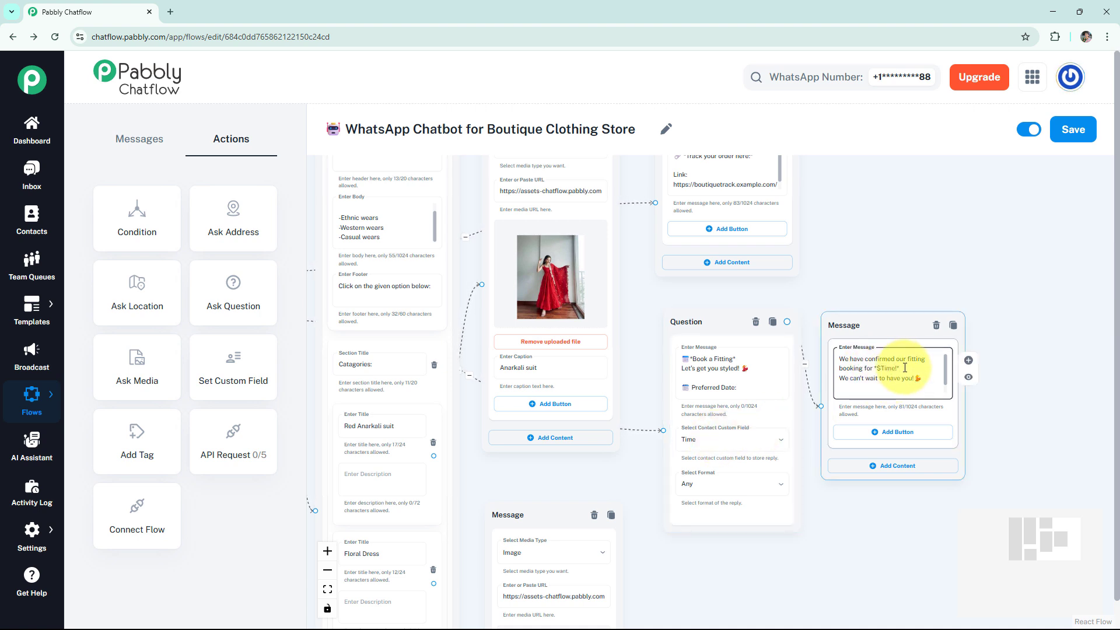
Save the completed boutique chatbot flow
scroll(886, 284, "down", 1)
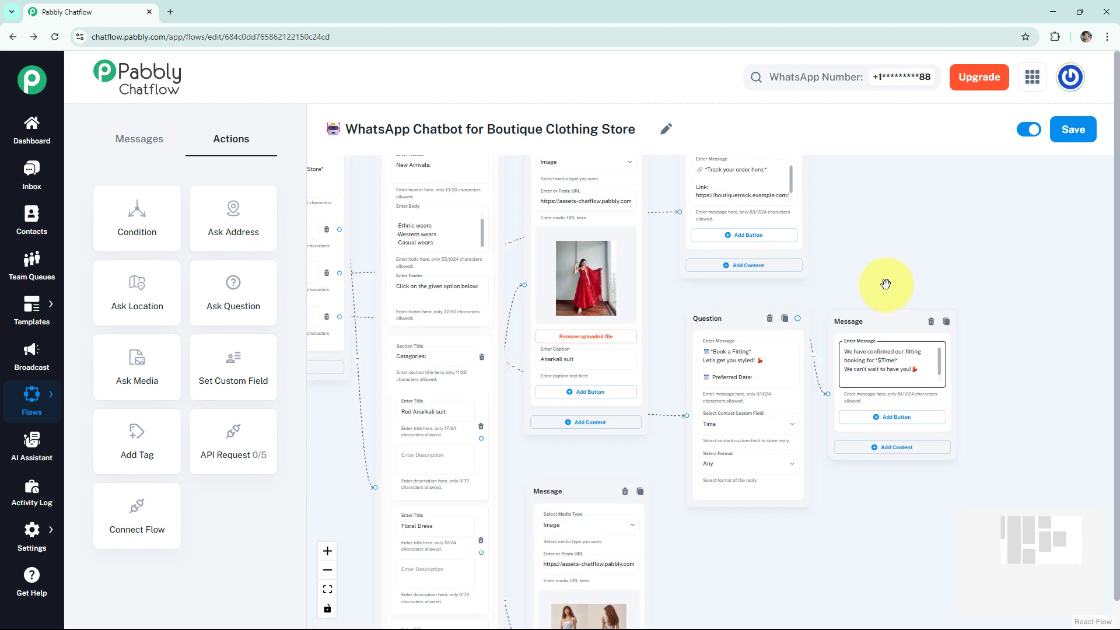
scroll(880, 282, "down", 2)
scroll(933, 276, "down", 1)
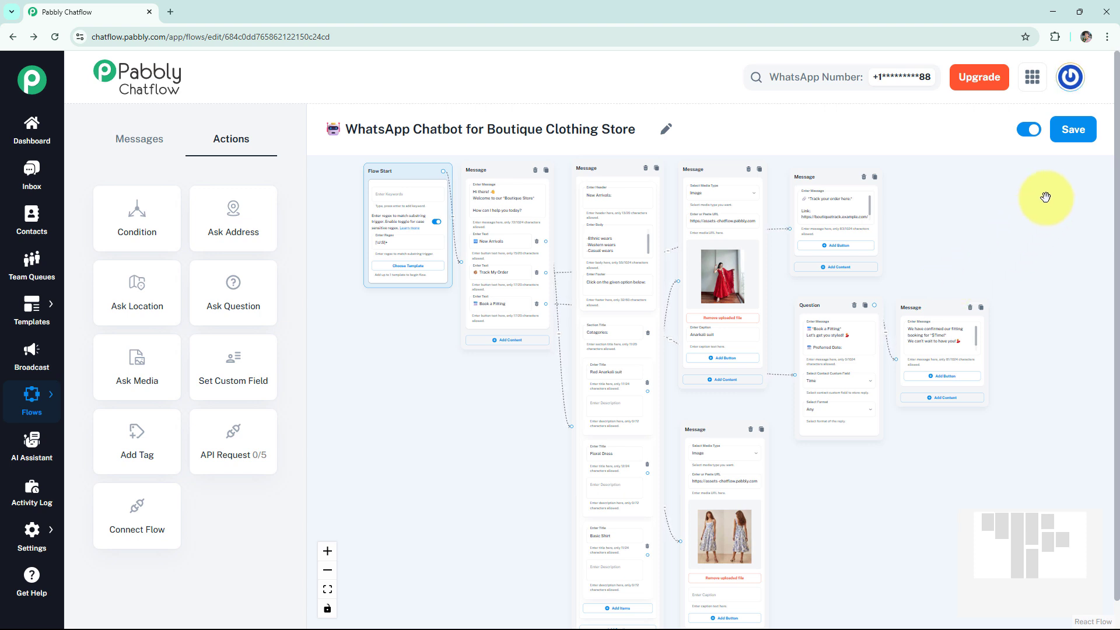
left_click(1073, 146)
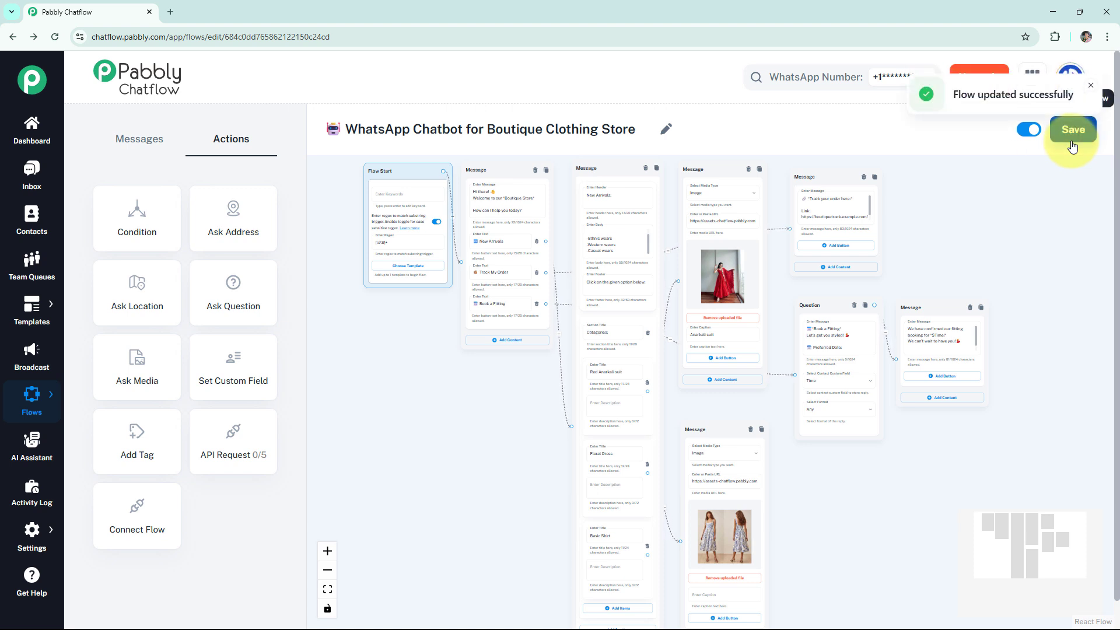